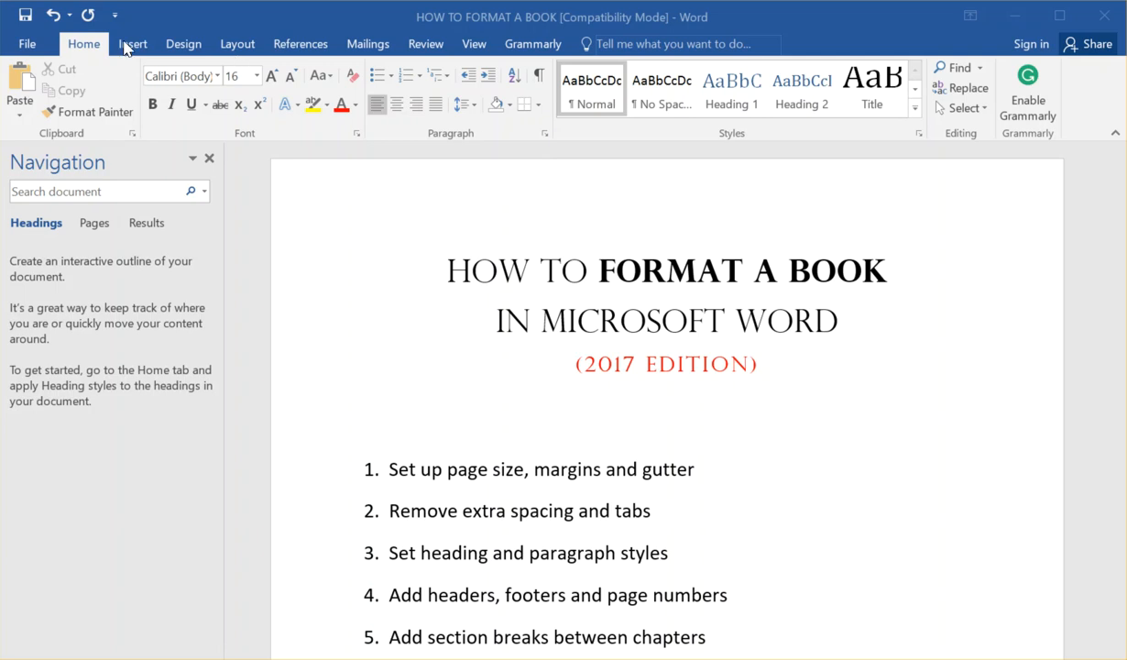
pyautogui.click(137, 44)
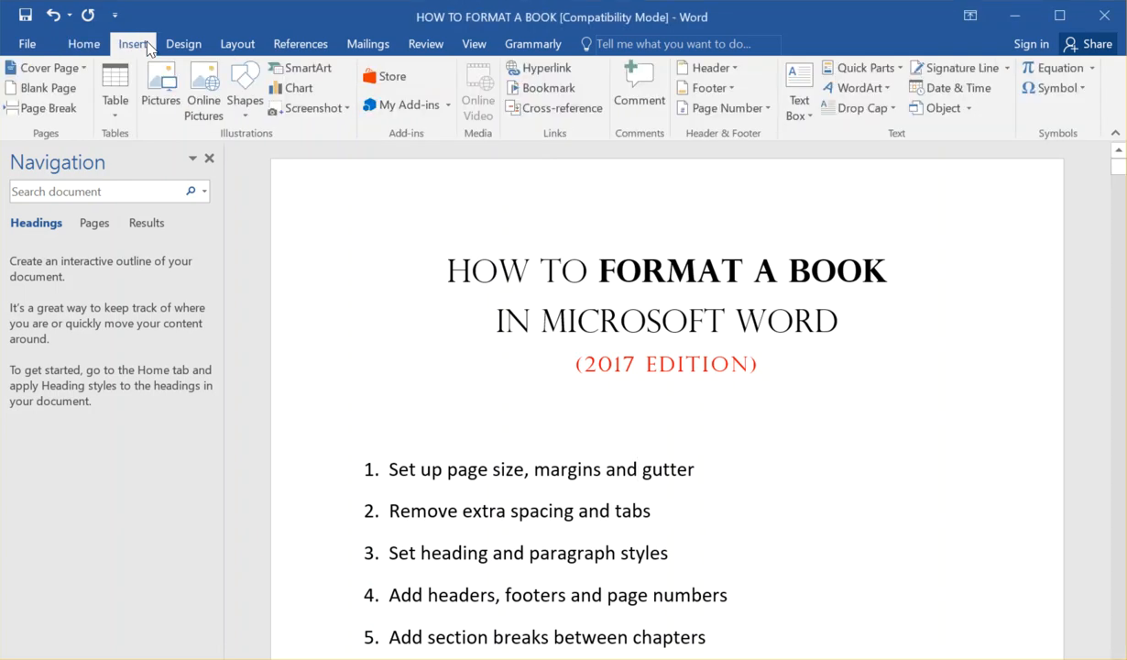
pyautogui.click(193, 45)
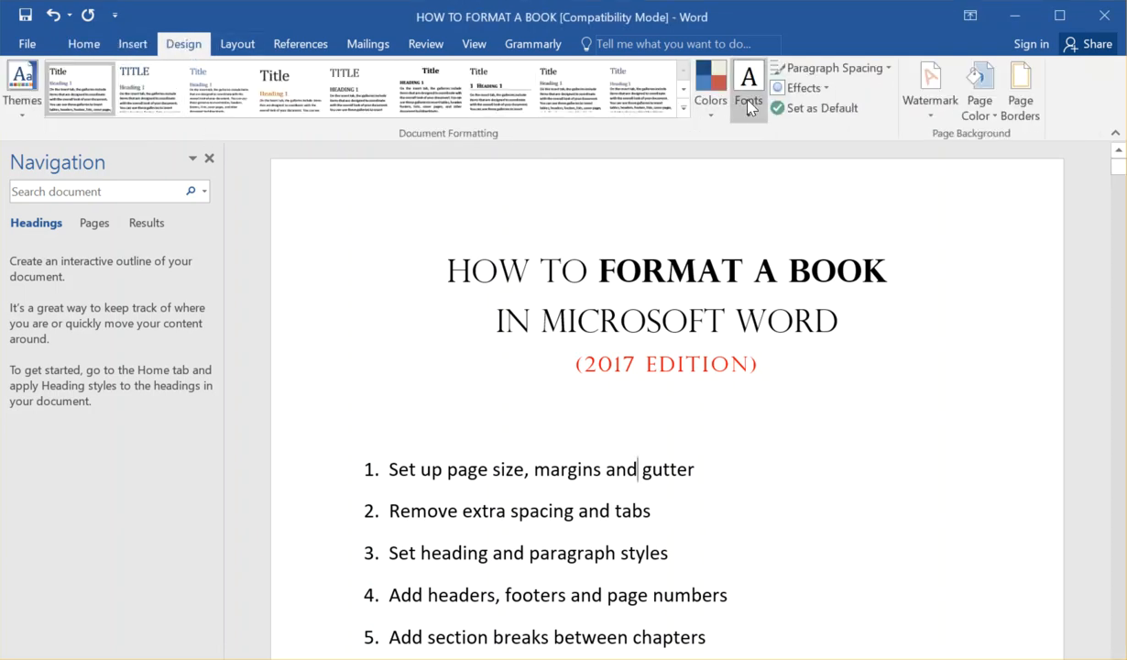
pyautogui.click(237, 44)
pyautogui.click(300, 44)
pyautogui.click(371, 44)
pyautogui.click(430, 45)
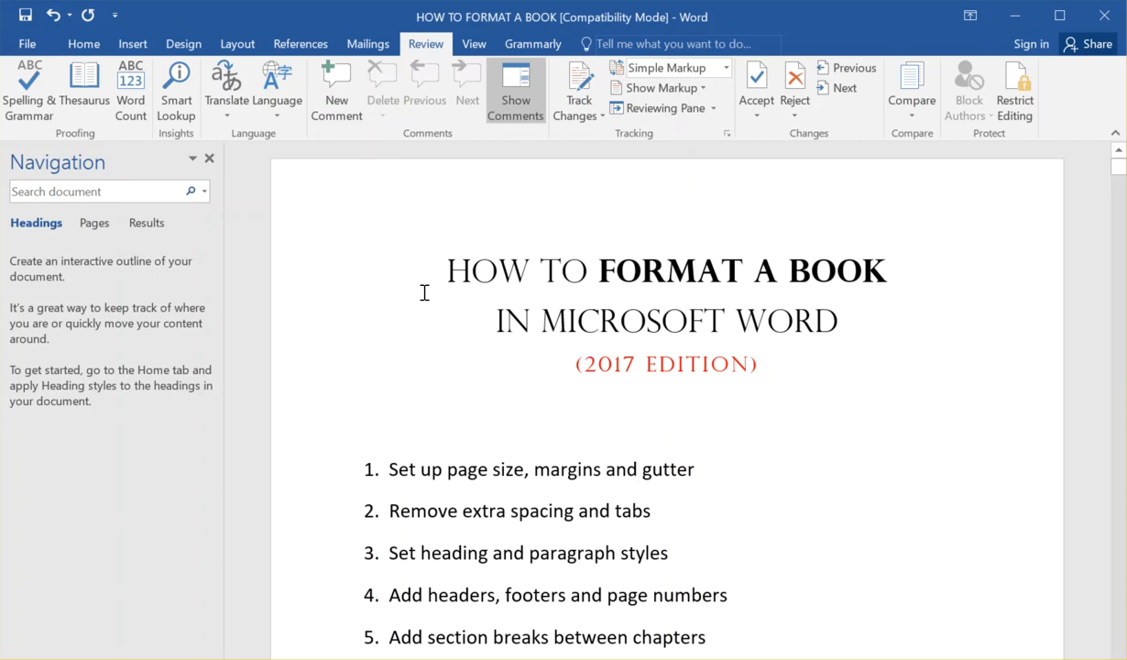
pyautogui.click(83, 44)
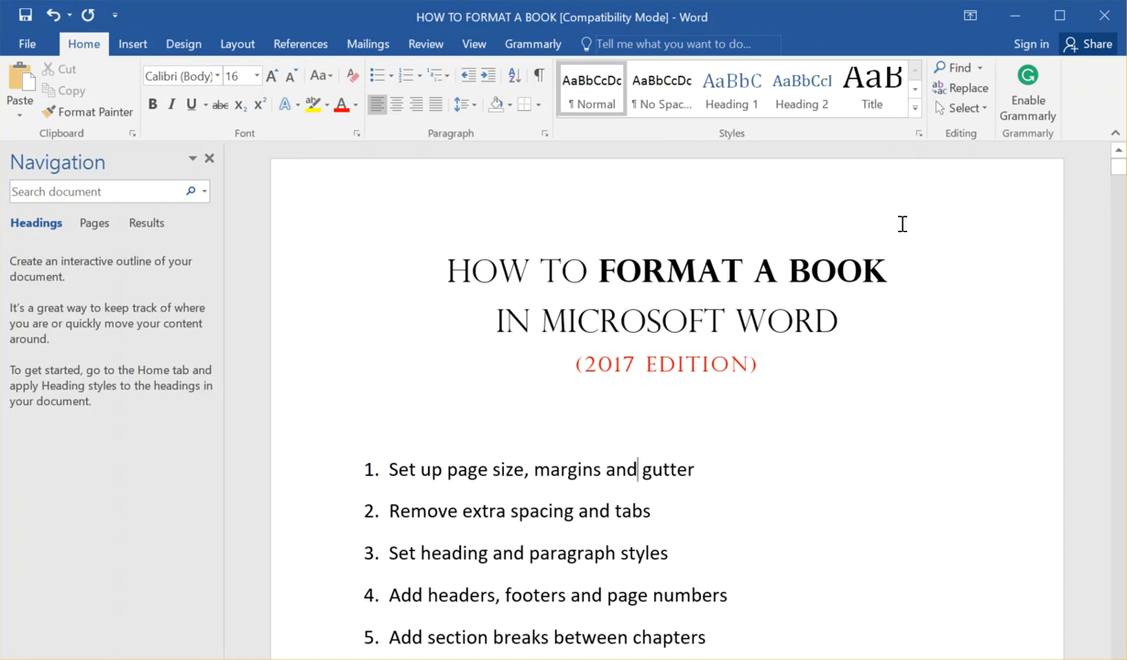
pyautogui.click(812, 316)
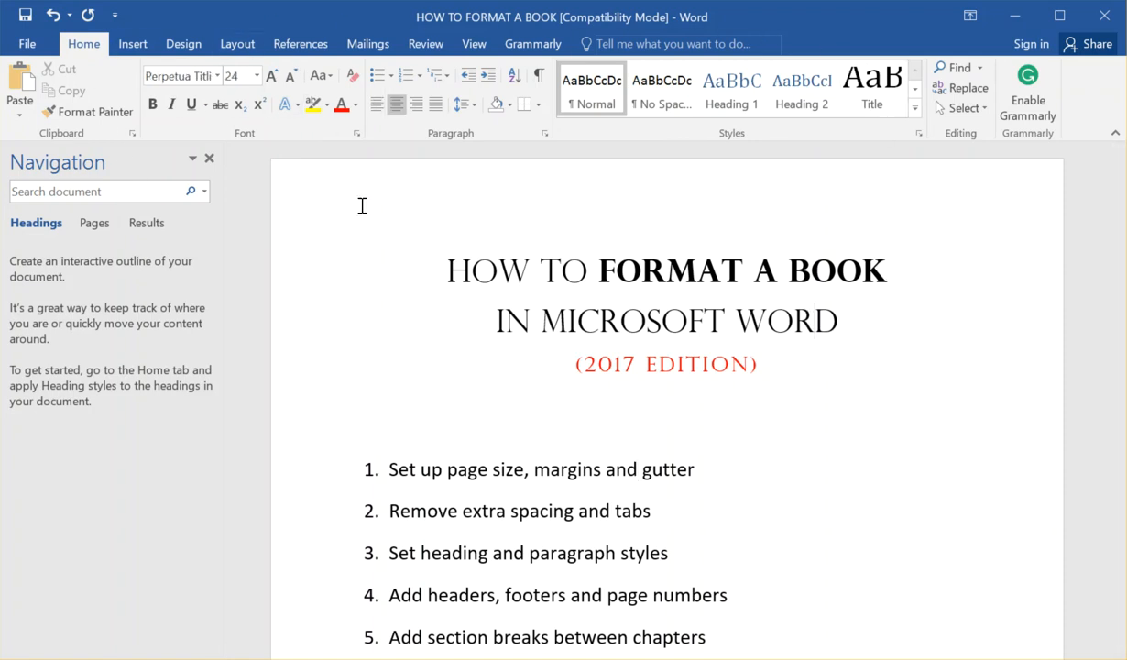
pyautogui.click(592, 469)
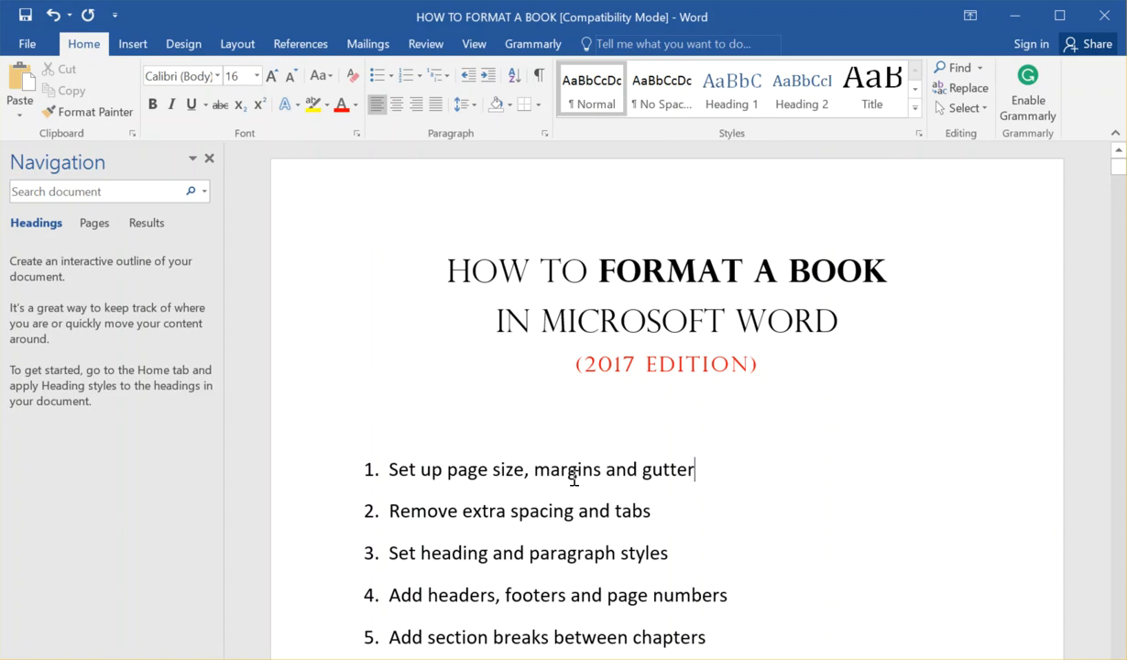
pyautogui.moveTo(340, 469); pyautogui.dragTo(777, 471)
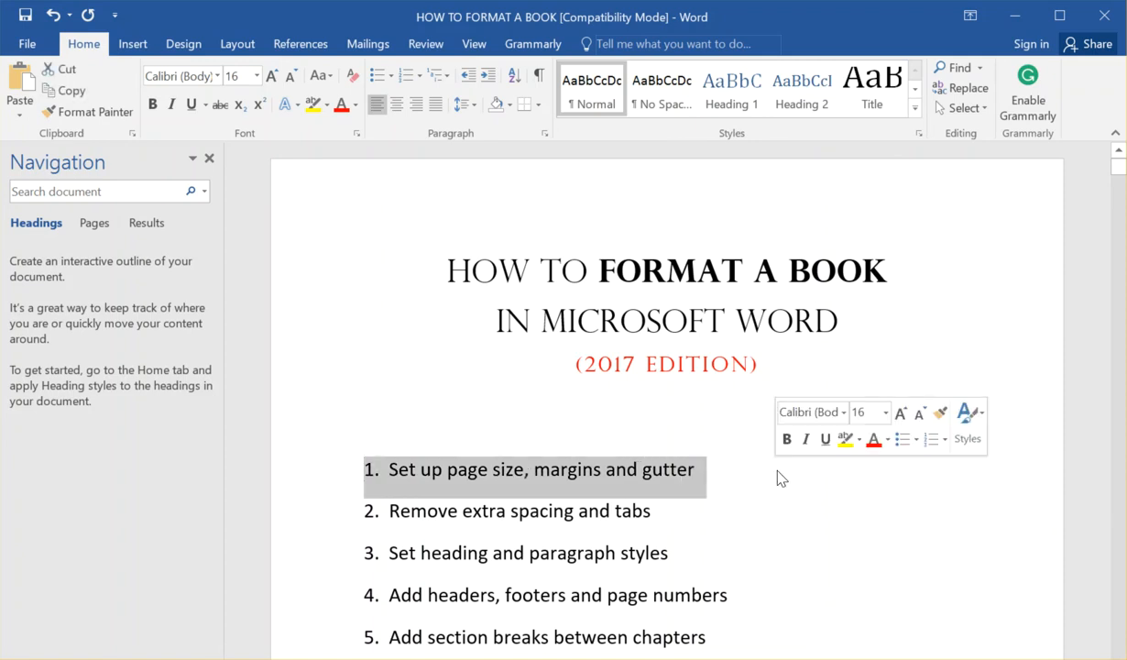
pyautogui.click(714, 471)
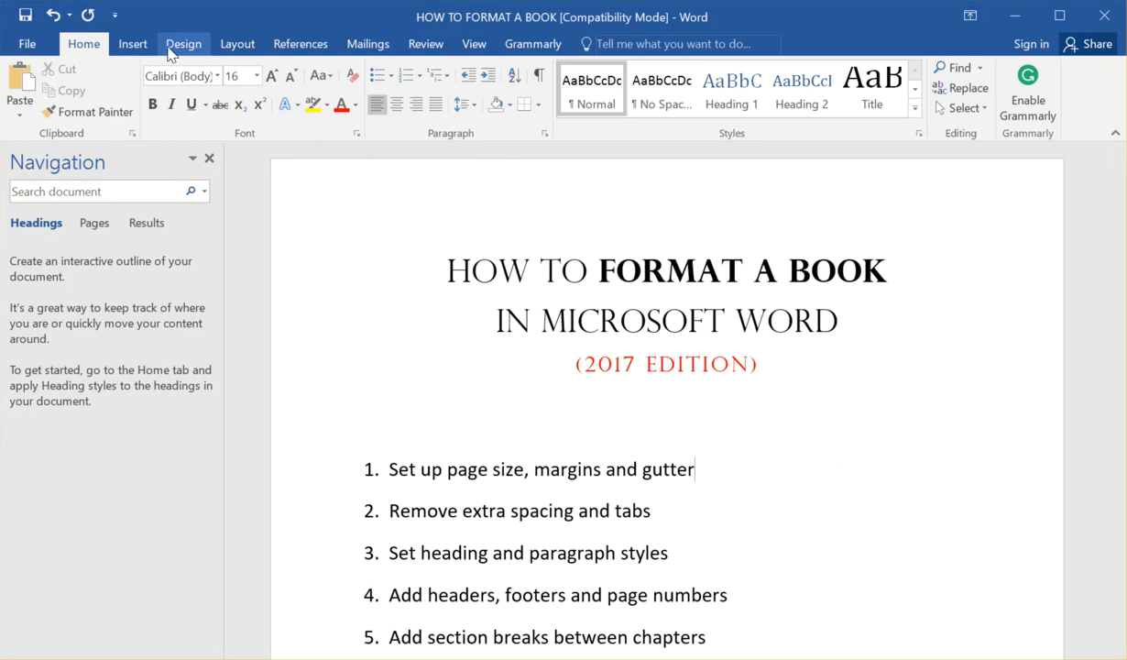
# Open the custom paper size settings and set the page to 6 inches wide by 9 inches high
pyautogui.click(222, 48)
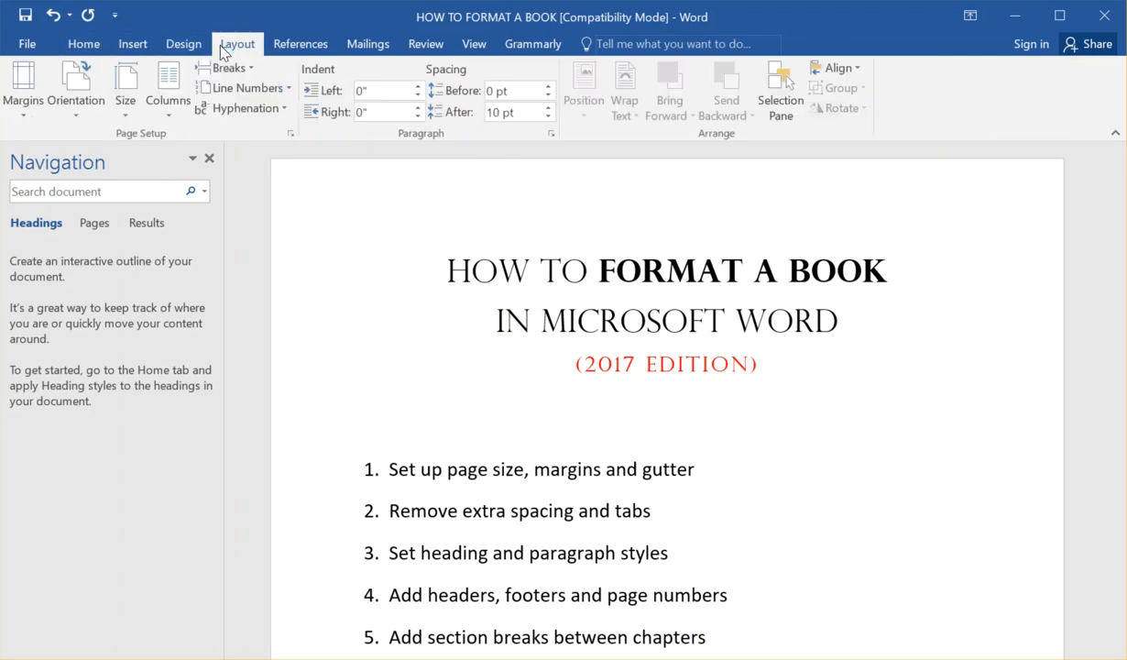
pyautogui.click(124, 111)
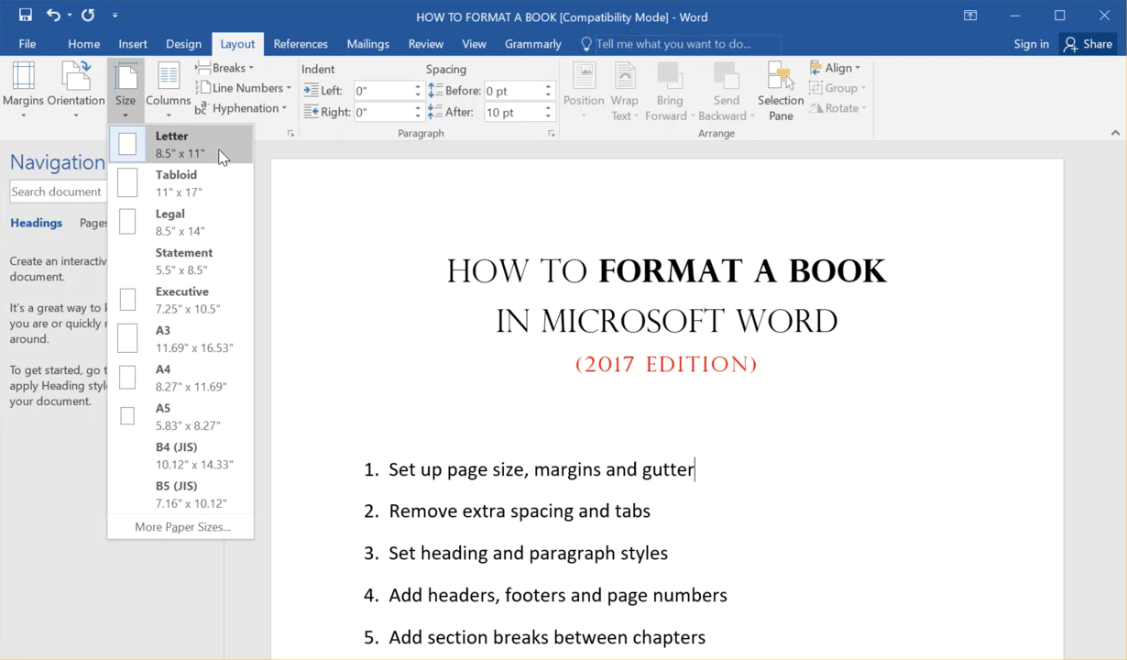
pyautogui.click(209, 529)
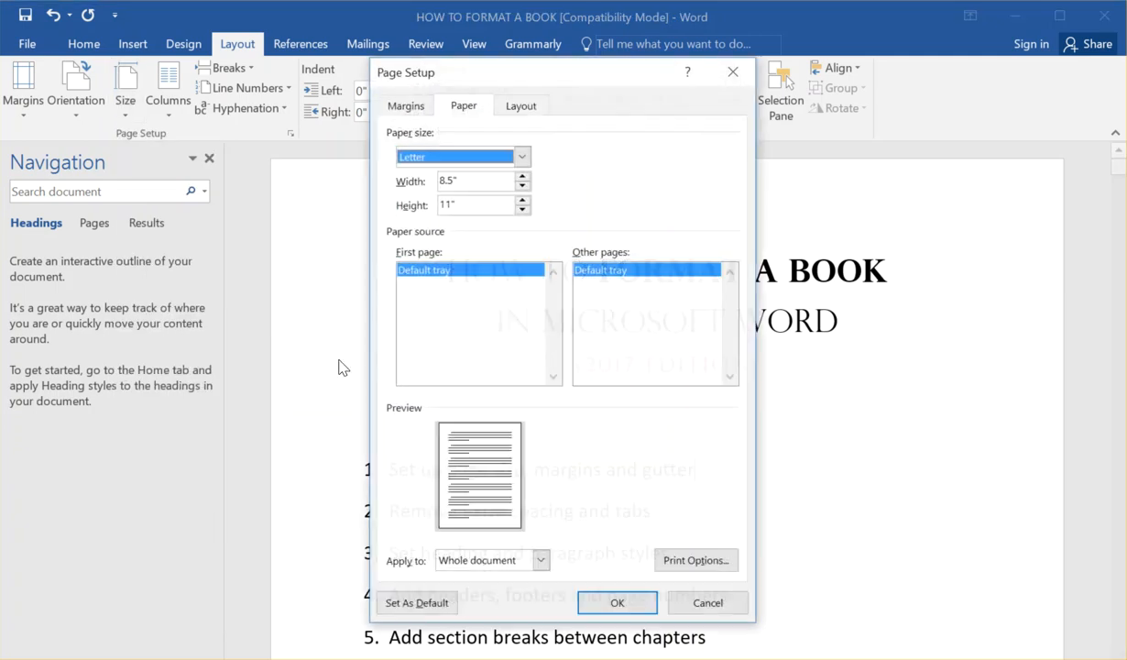
pyautogui.click(451, 180)
pyautogui.moveTo(454, 180); pyautogui.dragTo(415, 212)
pyautogui.write('6')
pyautogui.write('9')
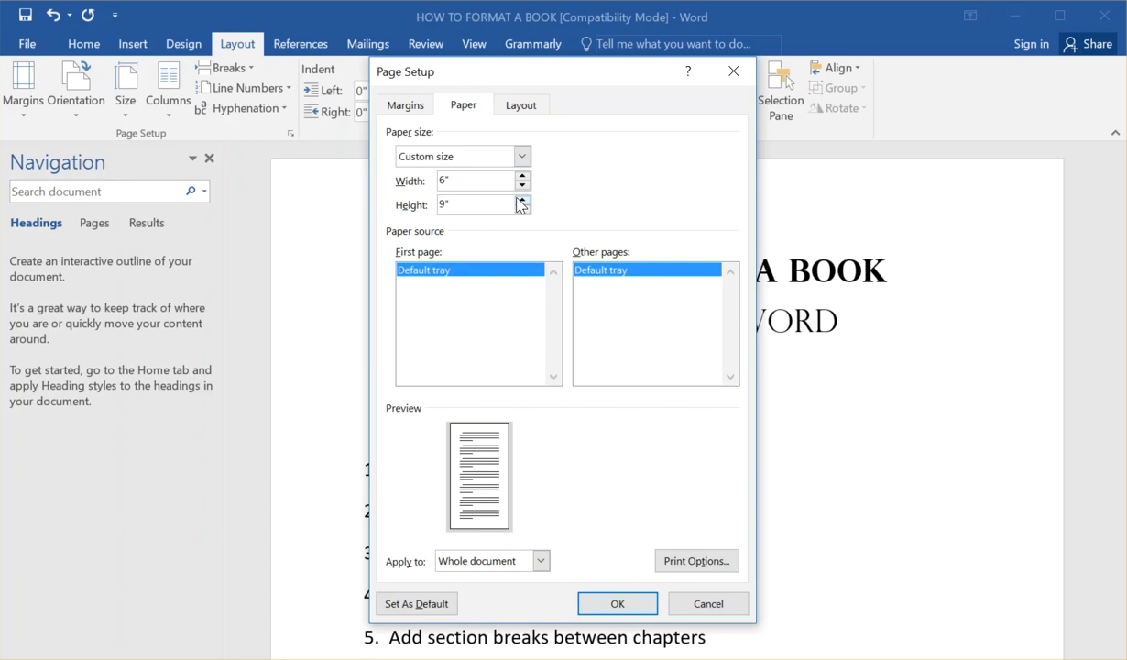
# Try a custom paper size of 5.25 inches wide by 8 inches high
pyautogui.doubleClick(442, 182)
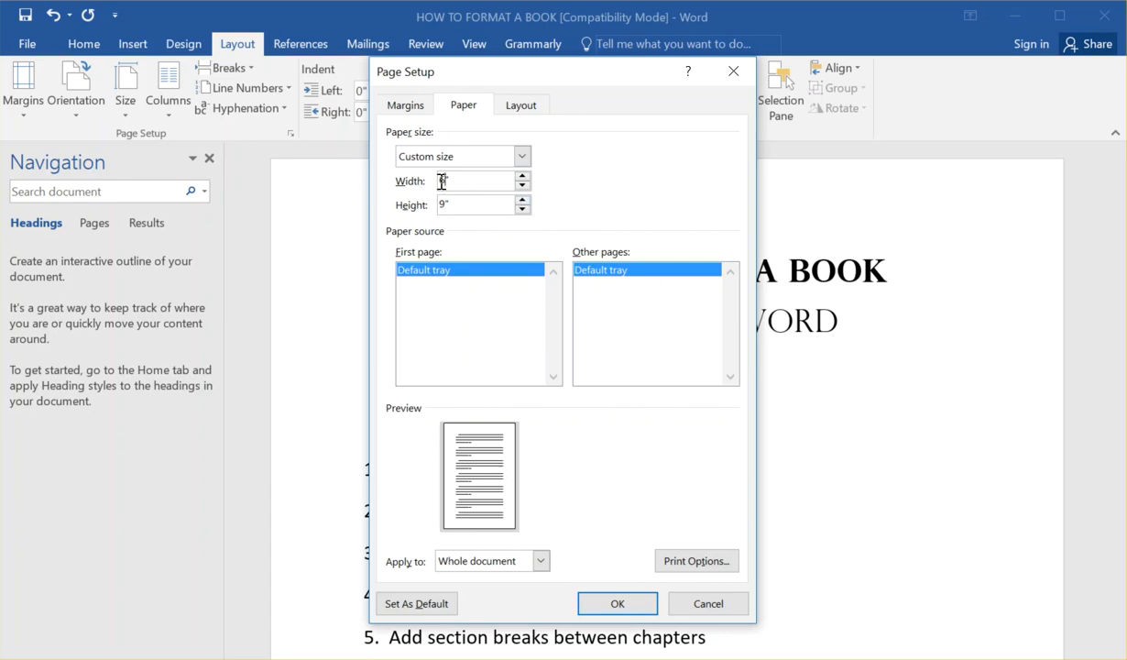
pyautogui.write('5.25')
pyautogui.press('Tab')
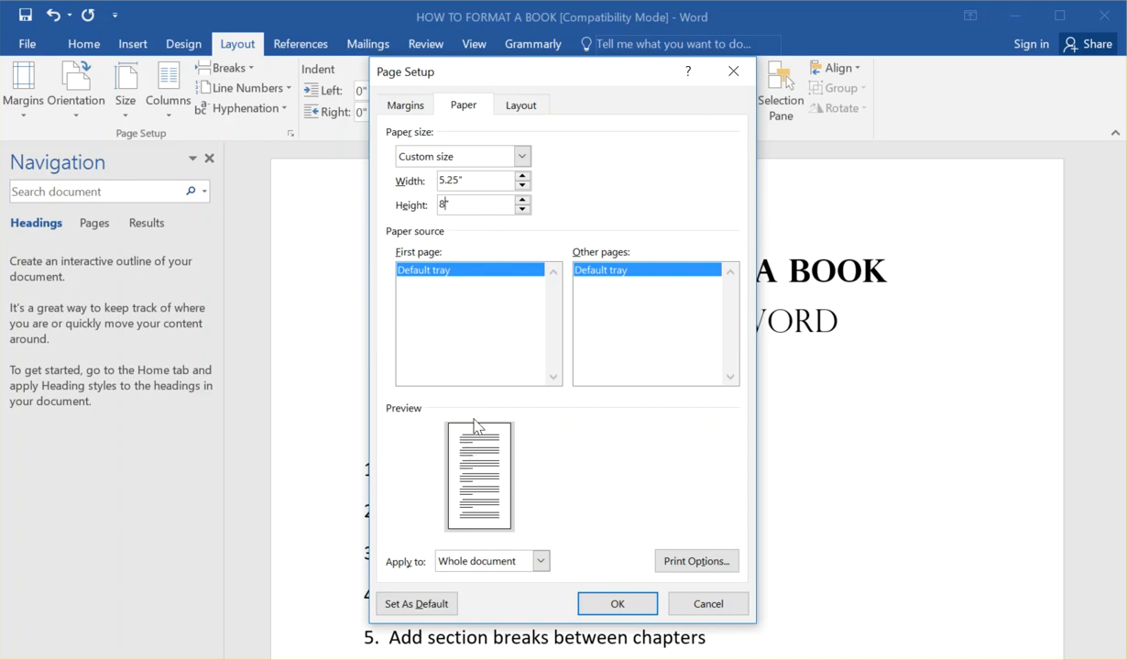
# Change the custom paper width back to 6 inches and the height to 9 inches
pyautogui.click(458, 181)
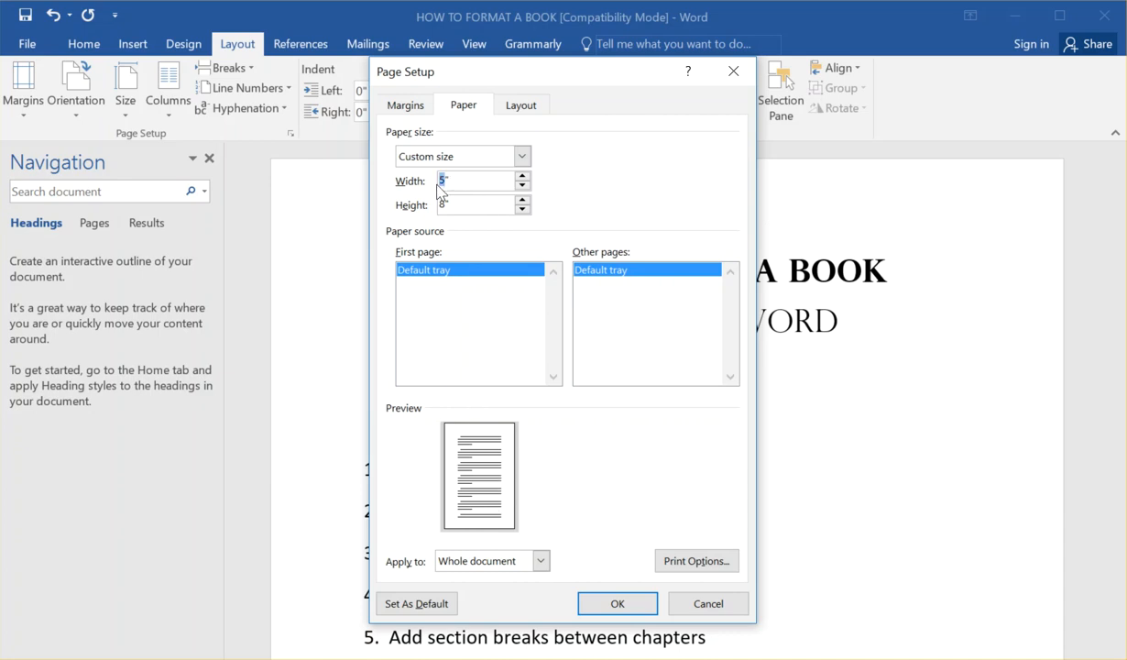
pyautogui.write('6')
pyautogui.press('Tab')
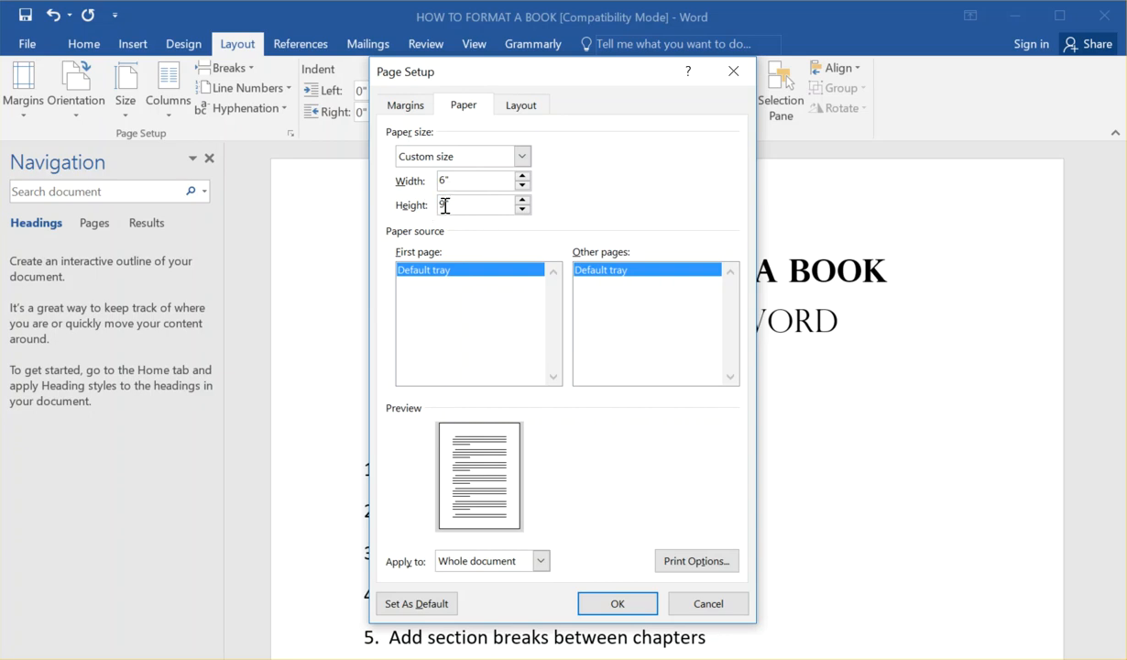
pyautogui.write('9')
# Try a square custom paper size of 8 by 8 inches
pyautogui.click(444, 181)
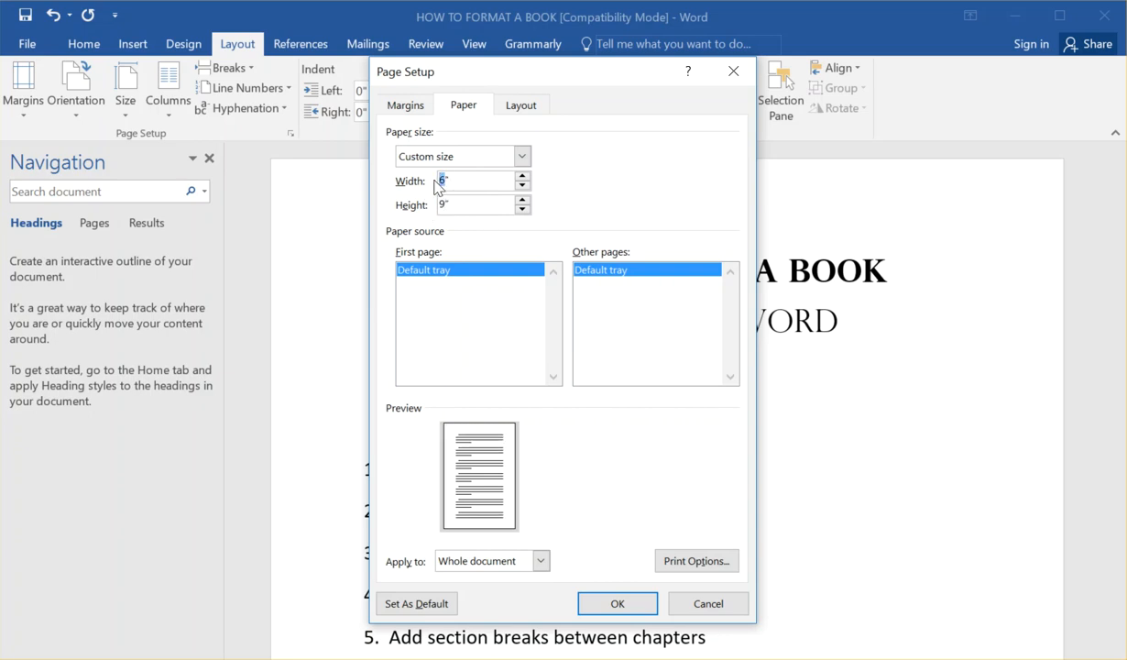
pyautogui.write('9')
pyautogui.press('BackSpace')
pyautogui.write('8')
pyautogui.press('Tab')
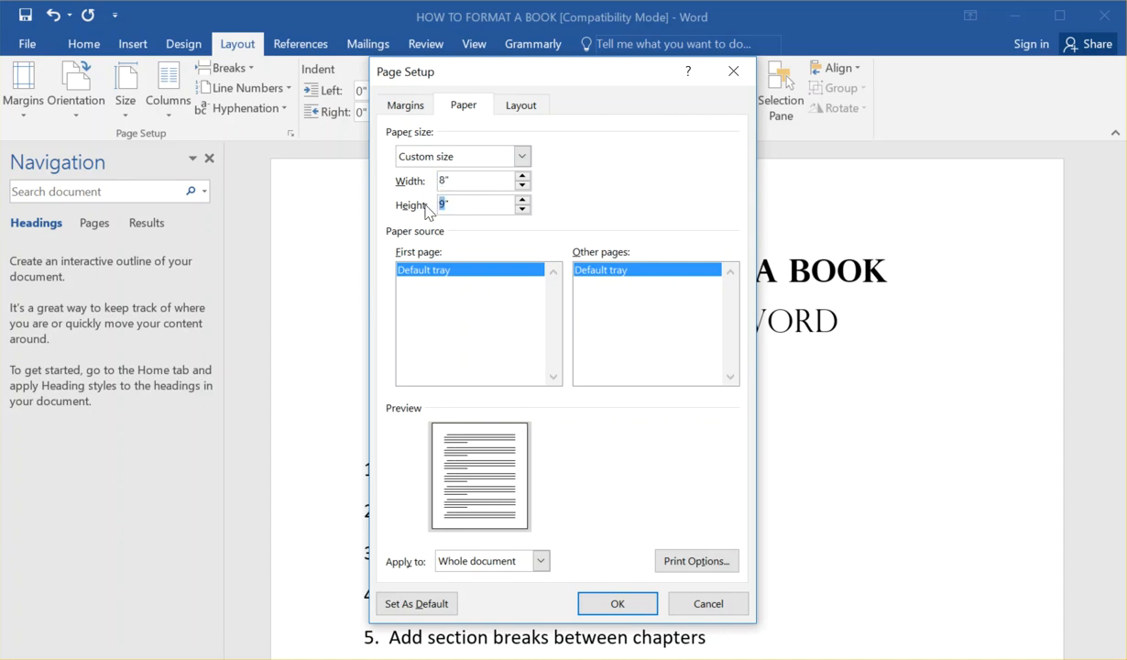
pyautogui.write('8')
# Set the paper width to 6 inches and the height to 9 inches, and apply the size to the whole document
pyautogui.click(445, 183)
pyautogui.press('BackSpace')
pyautogui.write('6')
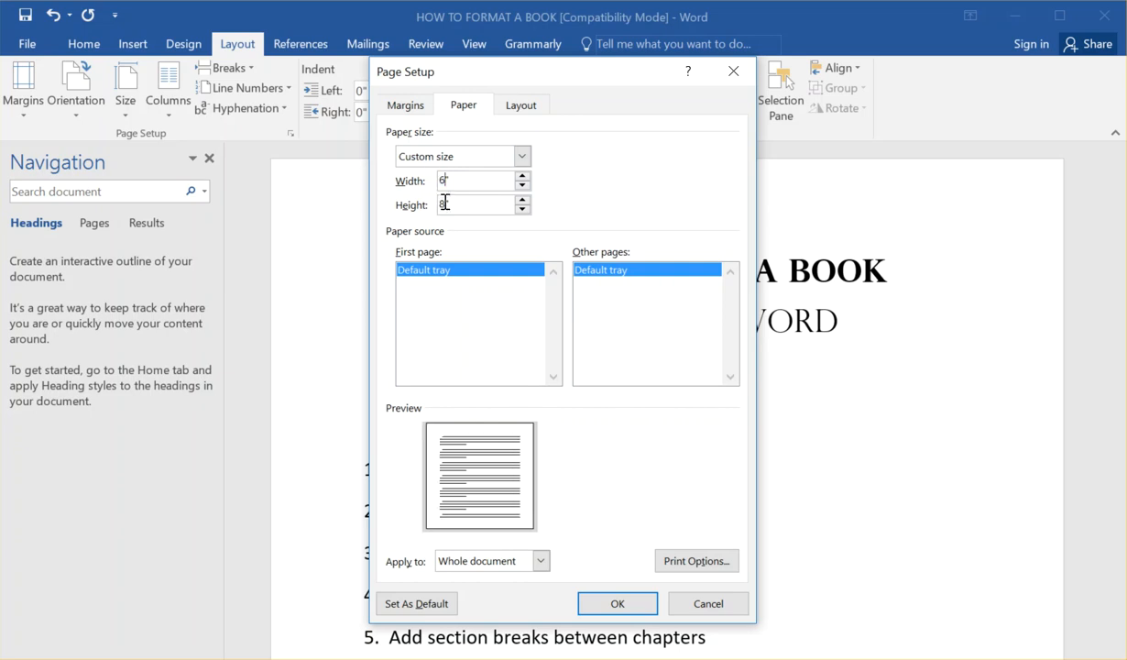
pyautogui.click(444, 203)
pyautogui.press('BackSpace')
pyautogui.write('9')
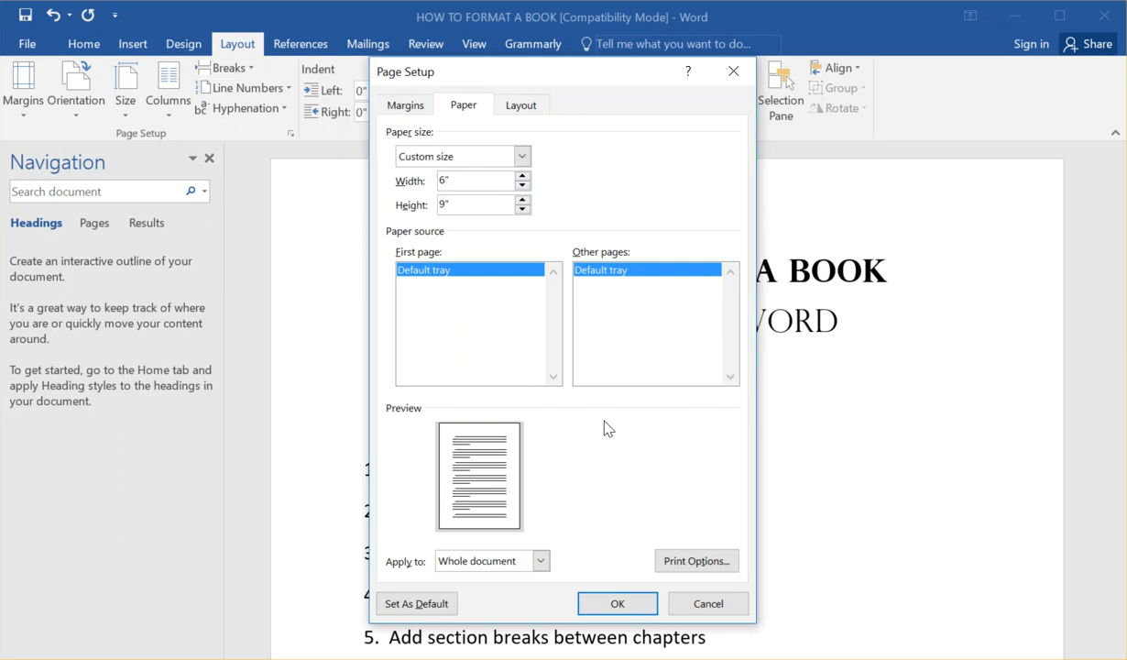
pyautogui.click(541, 561)
pyautogui.click(476, 578)
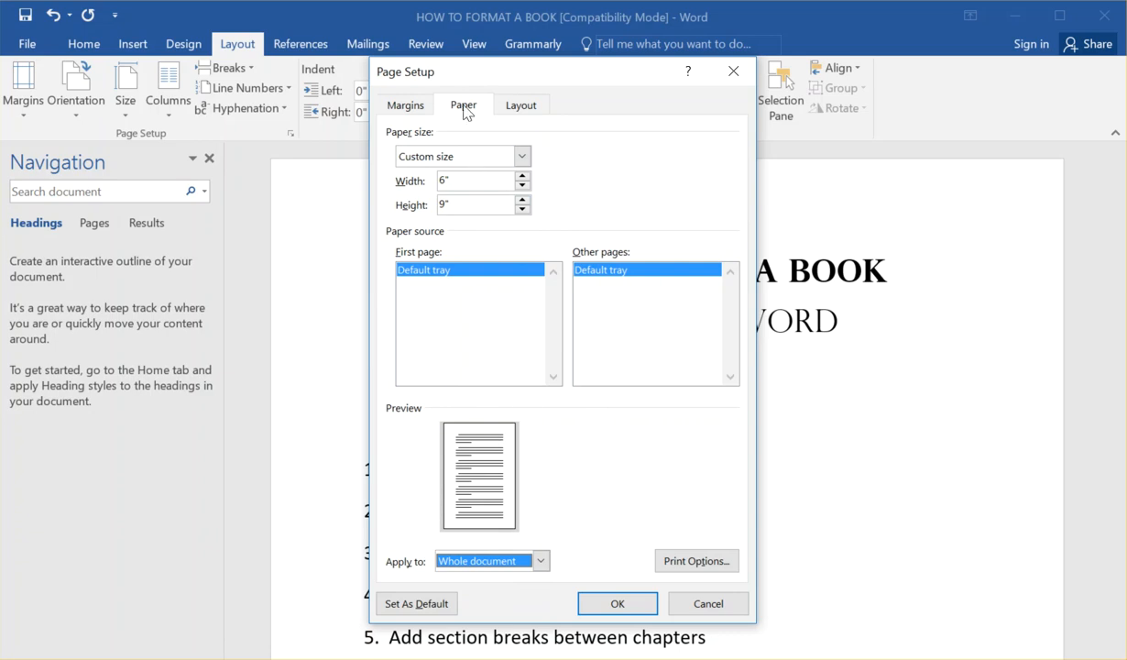
pyautogui.click(615, 601)
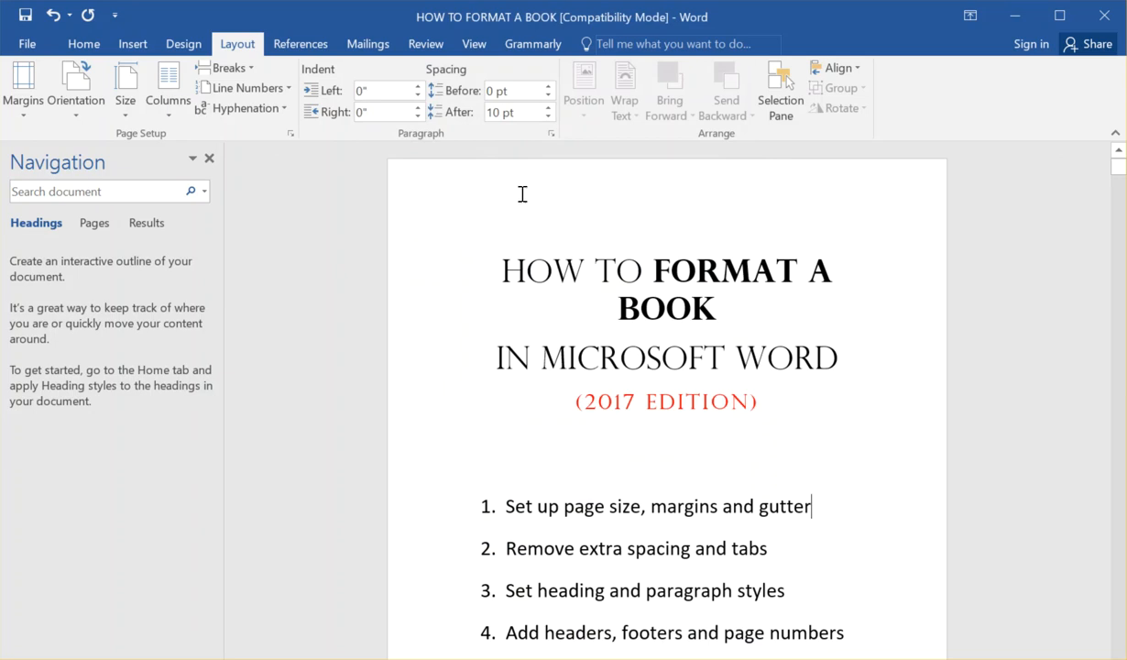
# Take the document window out of its maximized state and widen it
pyautogui.scroll(-1, 406, 526)
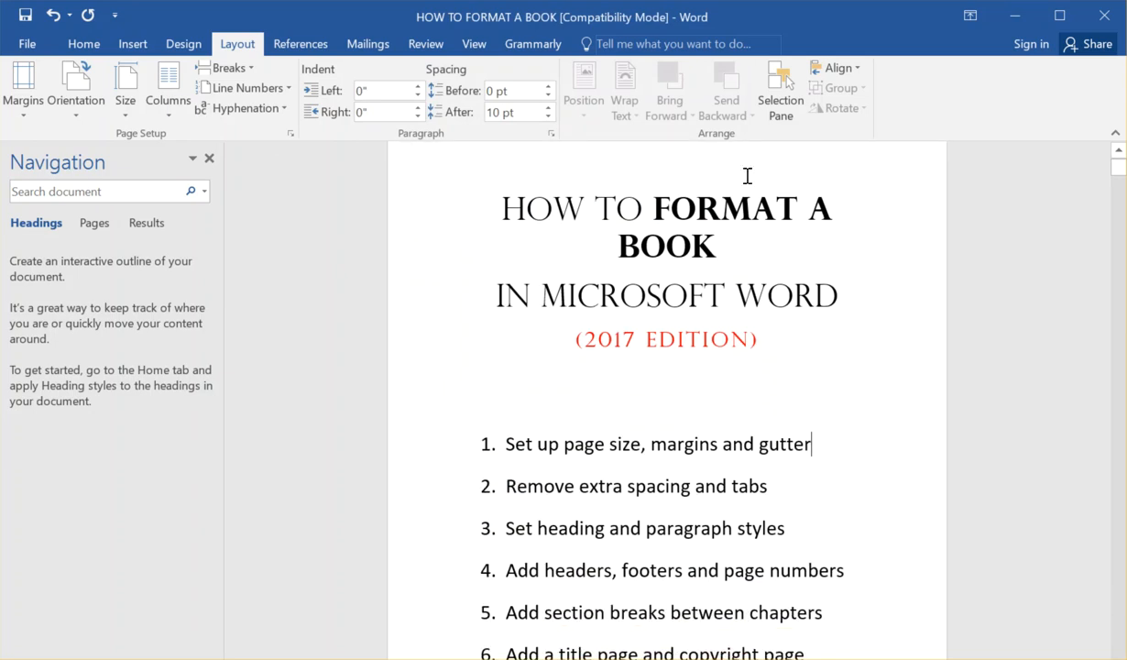
pyautogui.moveTo(244, 29); pyautogui.dragTo(171, 37)
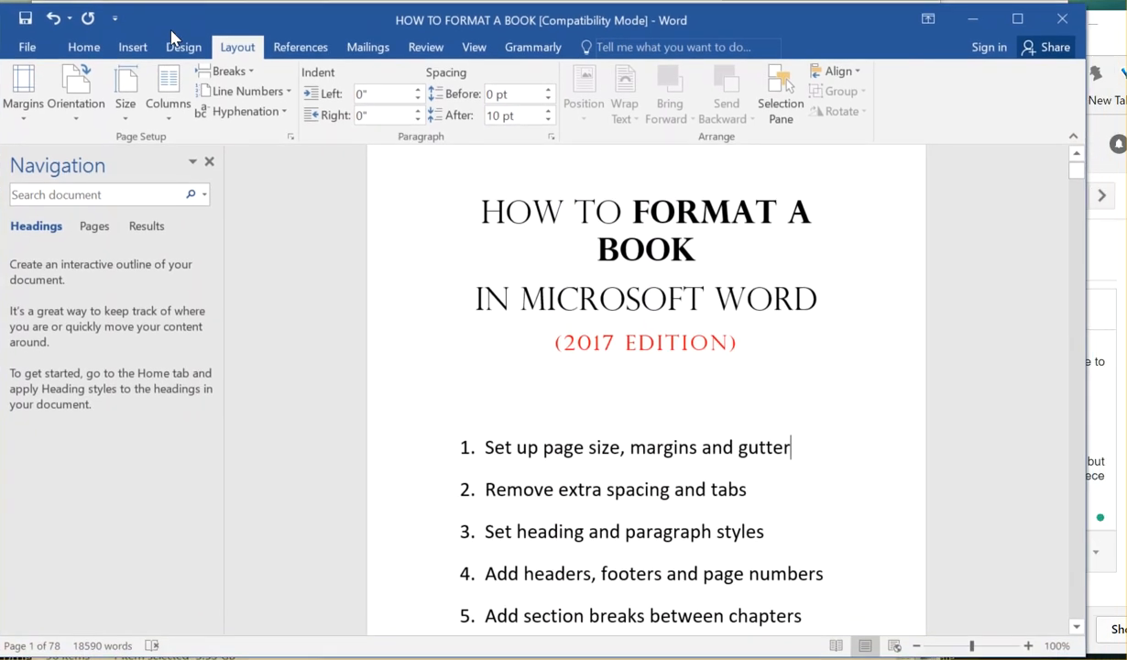
pyautogui.moveTo(1082, 254); pyautogui.dragTo(1123, 257)
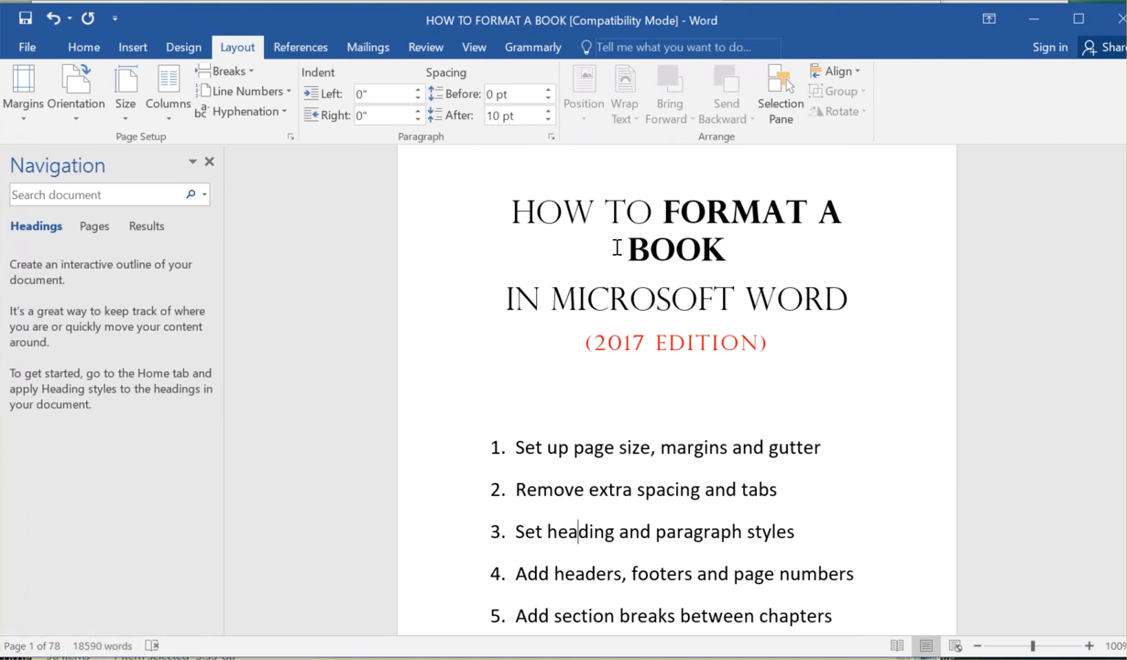
# Set the font size of the title lines "How to Format a Book in Microsoft Word" to 20
pyautogui.moveTo(502, 201); pyautogui.dragTo(811, 288)
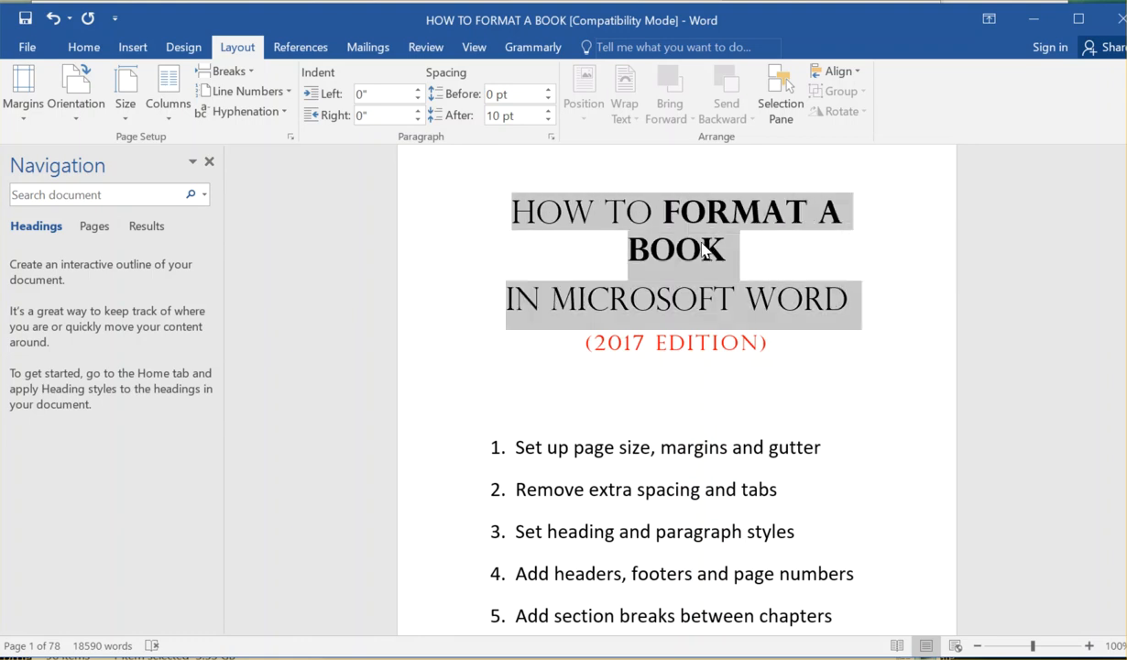
pyautogui.scroll(1, 703, 252)
pyautogui.click(676, 312)
pyautogui.moveTo(824, 348); pyautogui.dragTo(502, 266)
pyautogui.click(84, 46)
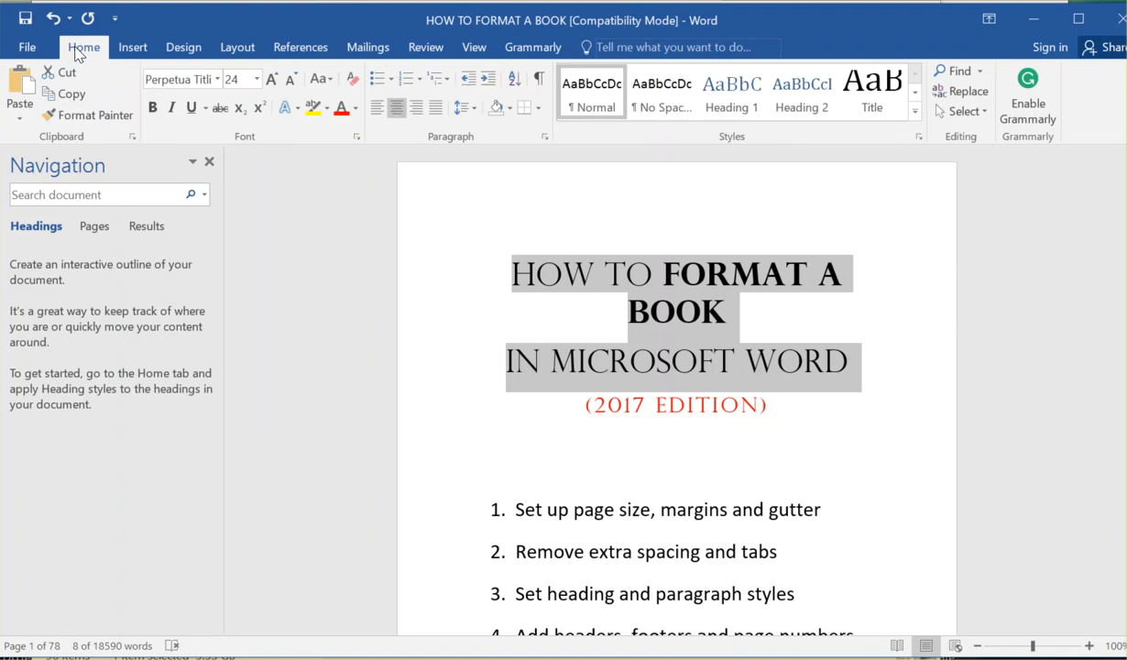
pyautogui.click(256, 79)
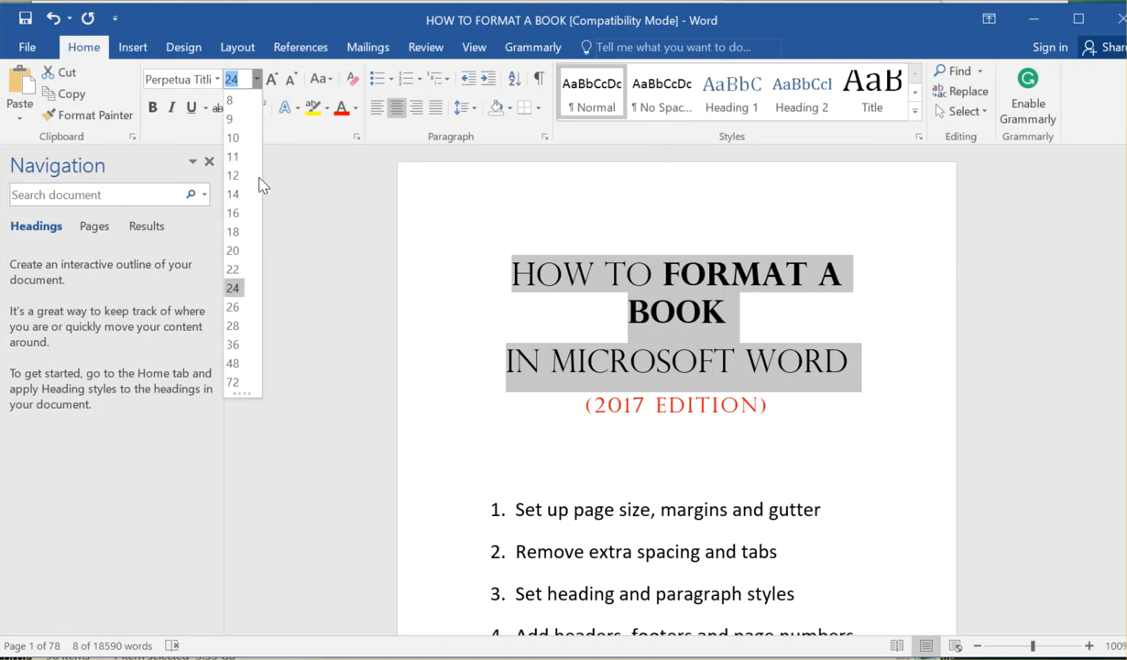
pyautogui.click(240, 252)
pyautogui.click(638, 313)
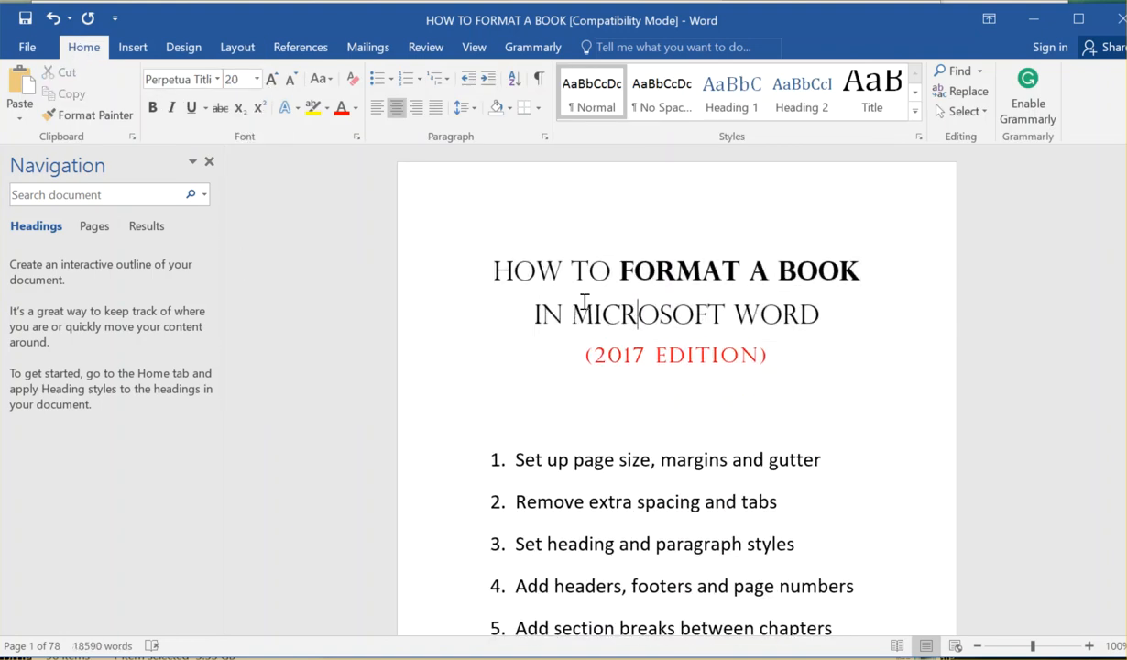
# Look over the first page's title and numbered outline in the resized page layout
pyautogui.scroll(-5, 529, 442)
pyautogui.scroll(-3, 522, 426)
pyautogui.scroll(4, 477, 376)
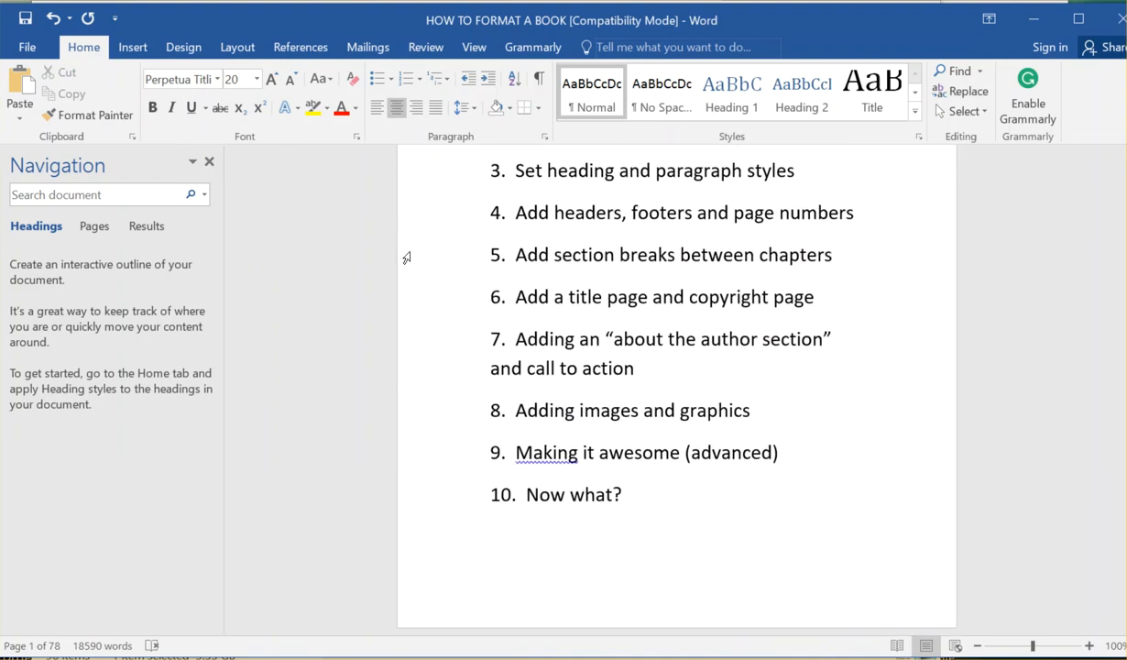
pyautogui.scroll(4, 406, 259)
pyautogui.scroll(1, 440, 256)
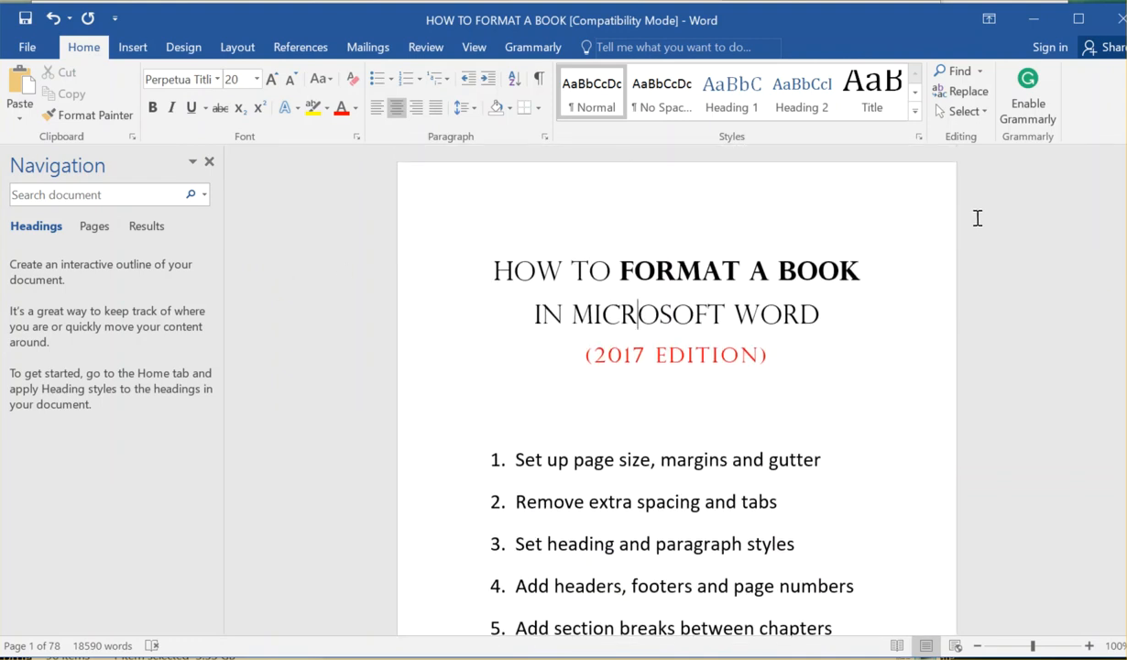
pyautogui.scroll(-3, 893, 461)
pyautogui.scroll(2, 642, 348)
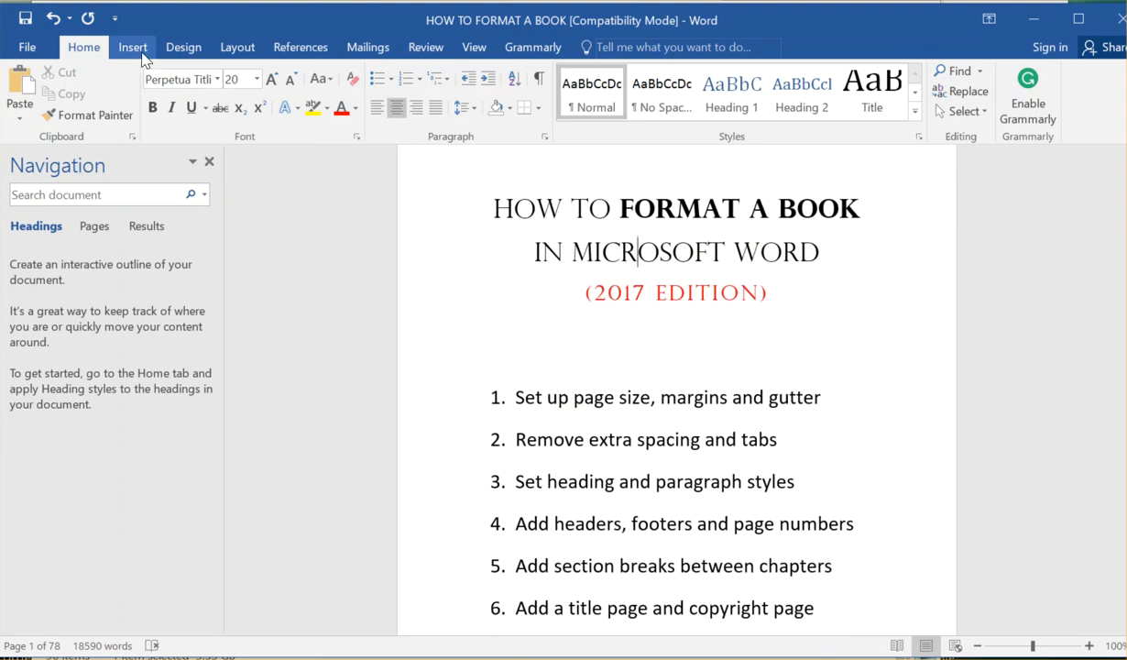
# Set the custom top, bottom, left and right page margins to 0.6 inches each
pyautogui.click(229, 48)
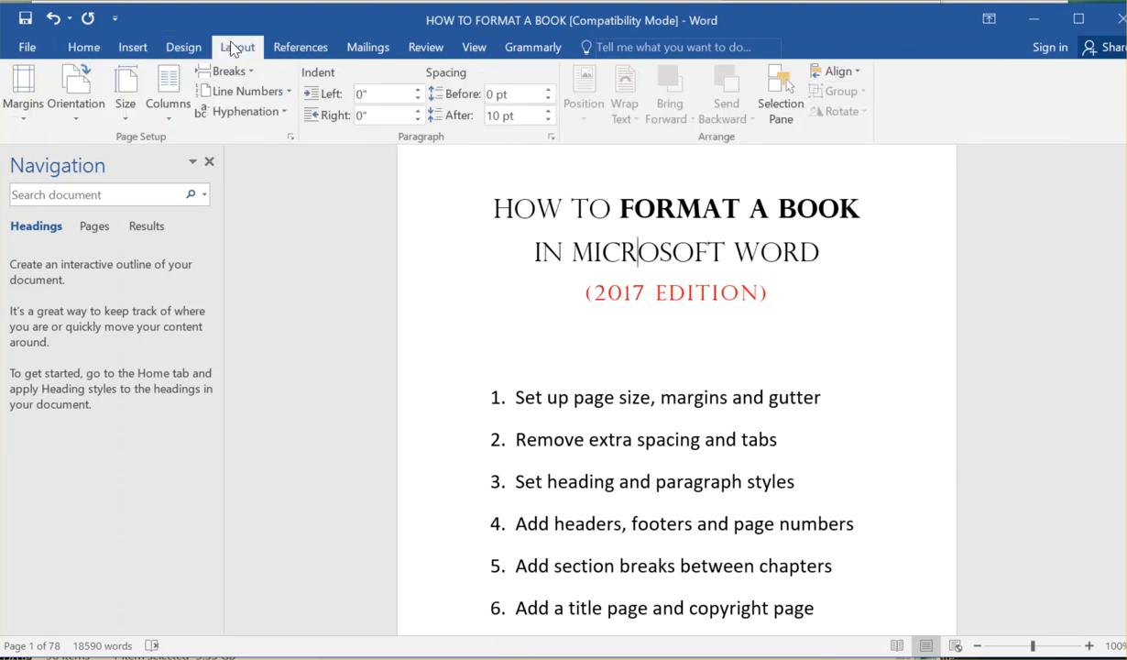
pyautogui.click(26, 123)
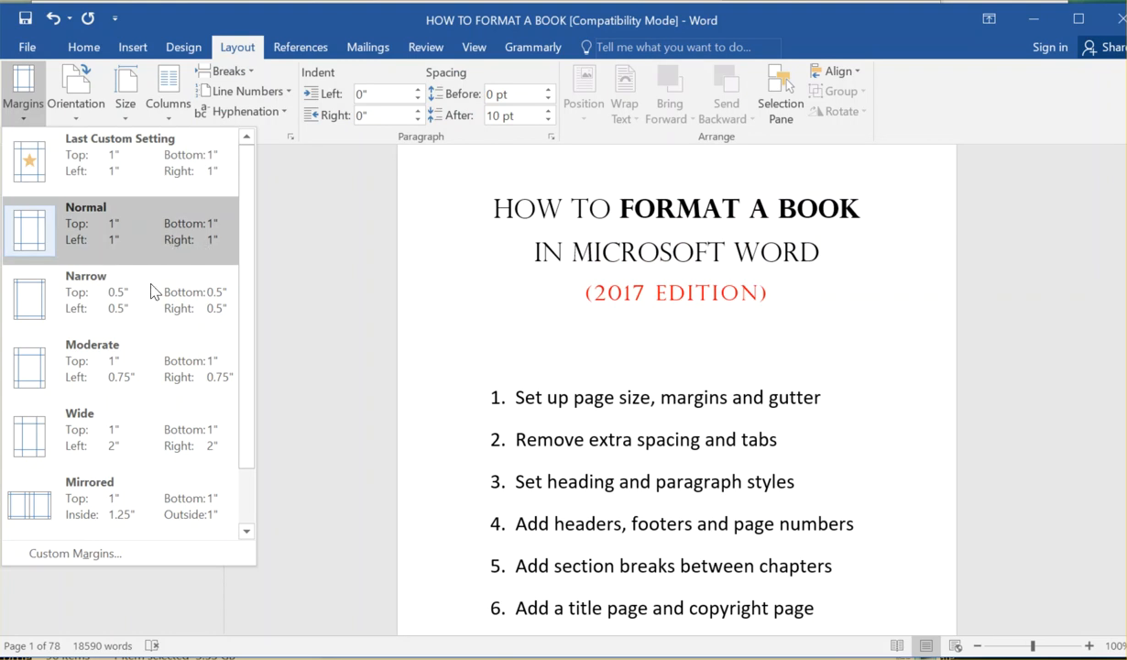
pyautogui.click(133, 553)
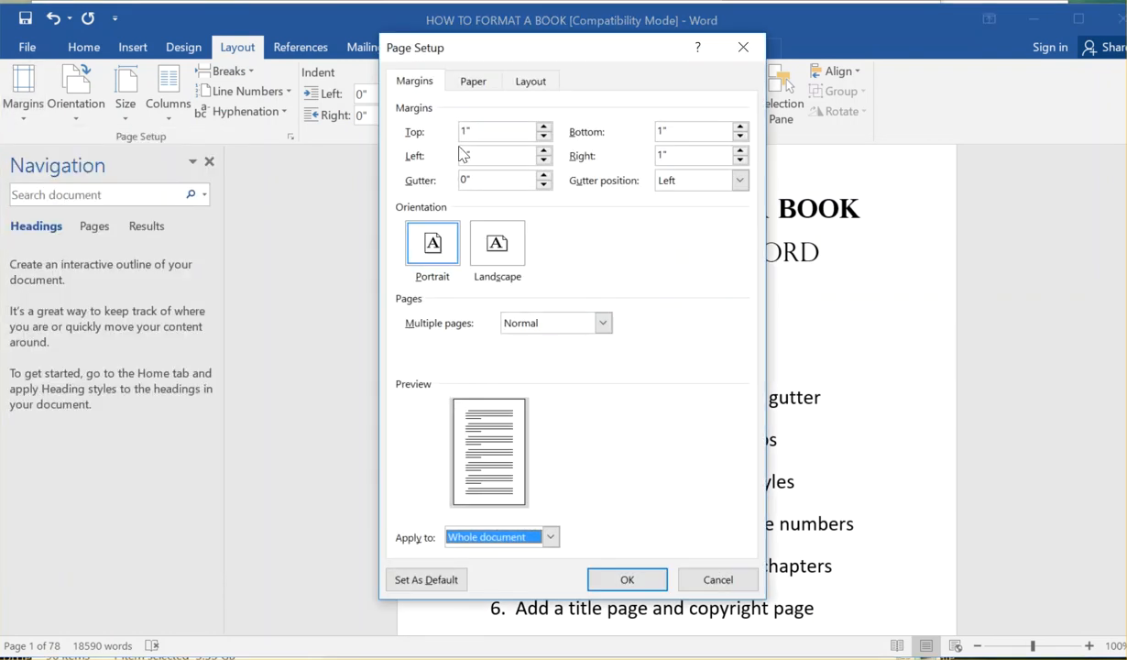
pyautogui.doubleClick(465, 131)
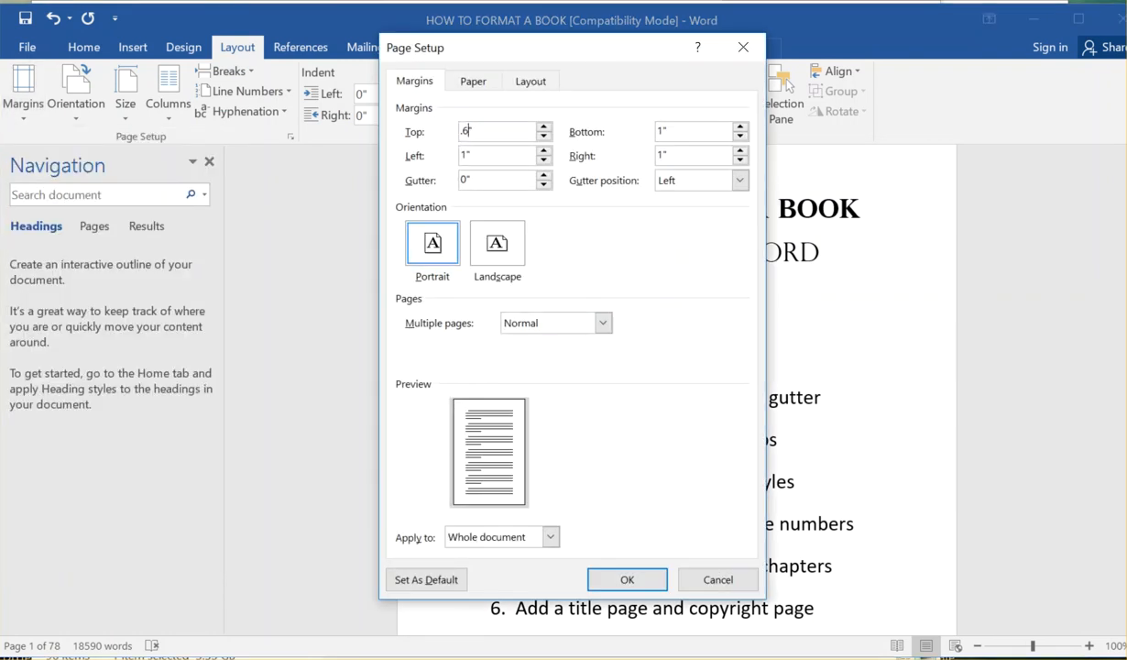
pyautogui.write('.6')
pyautogui.doubleClick(473, 154)
pyautogui.write('.6')
pyautogui.doubleClick(684, 131)
pyautogui.write('.6')
pyautogui.doubleClick(656, 153)
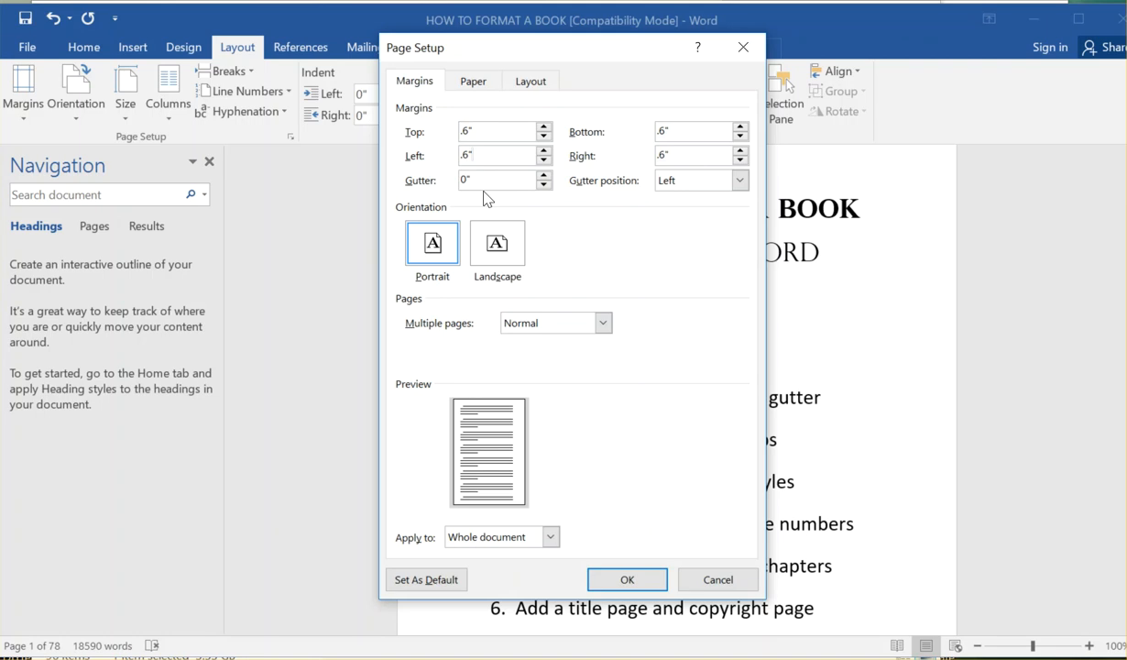
# Set the gutter to 0.2 inches and apply the page setup to the whole document
pyautogui.click(550, 536)
pyautogui.click(550, 538)
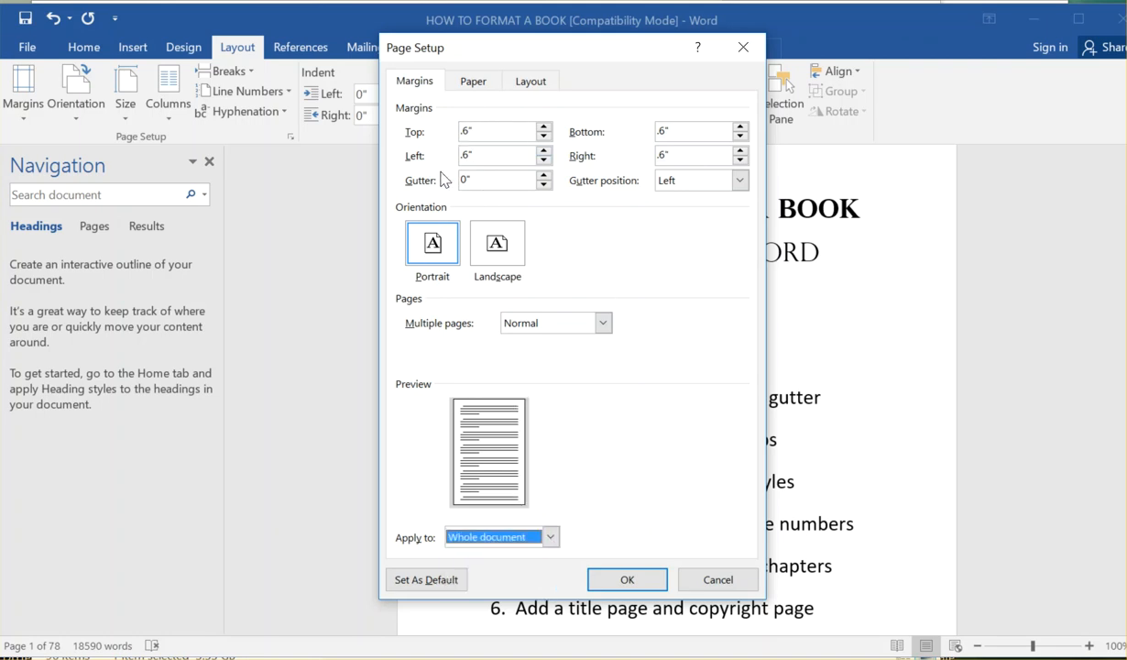
pyautogui.moveTo(467, 181); pyautogui.dragTo(451, 189)
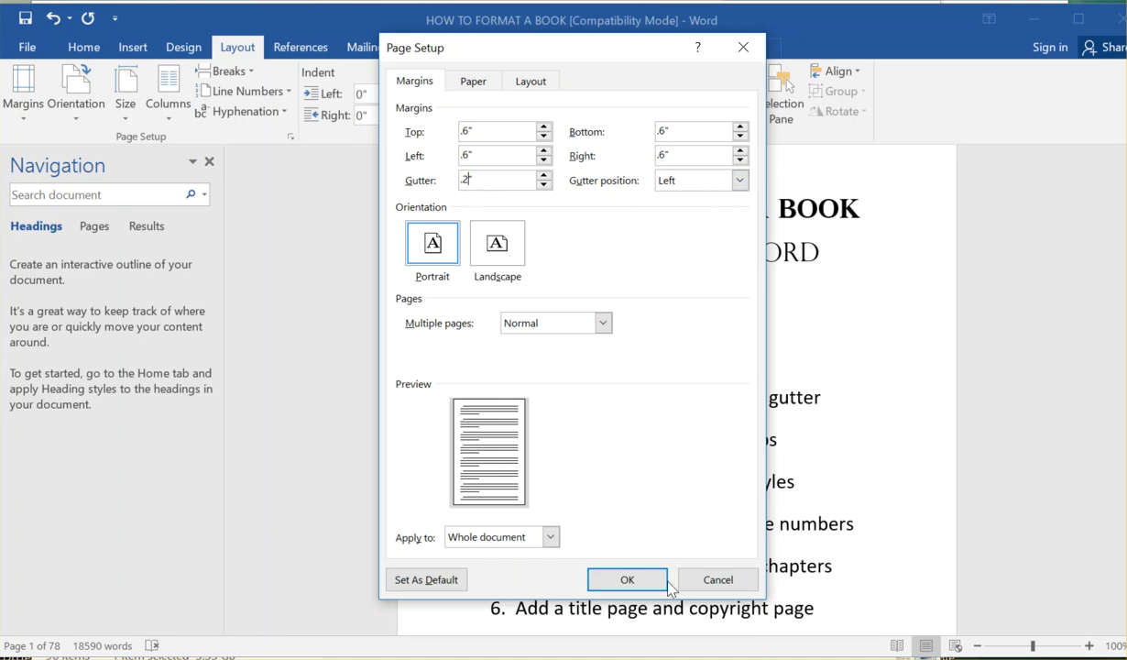
pyautogui.click(632, 580)
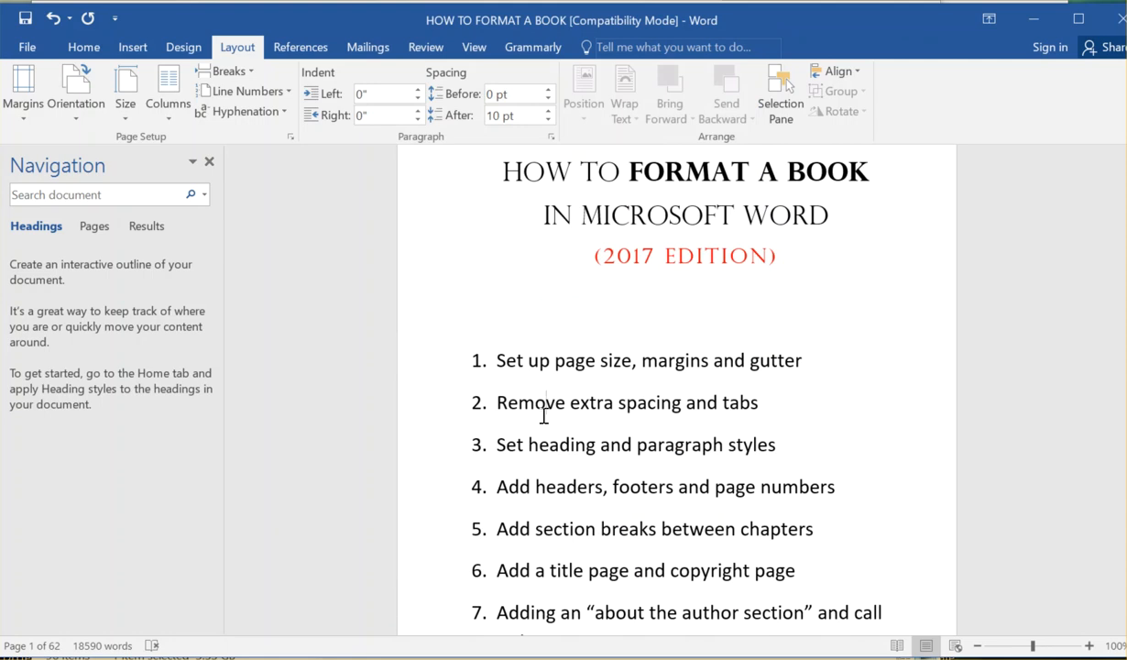
# Check the custom paper size and its whole-document scope in the page setup, and accept the settings
pyautogui.scroll(-15, 548, 421)
pyautogui.scroll(-5, 562, 436)
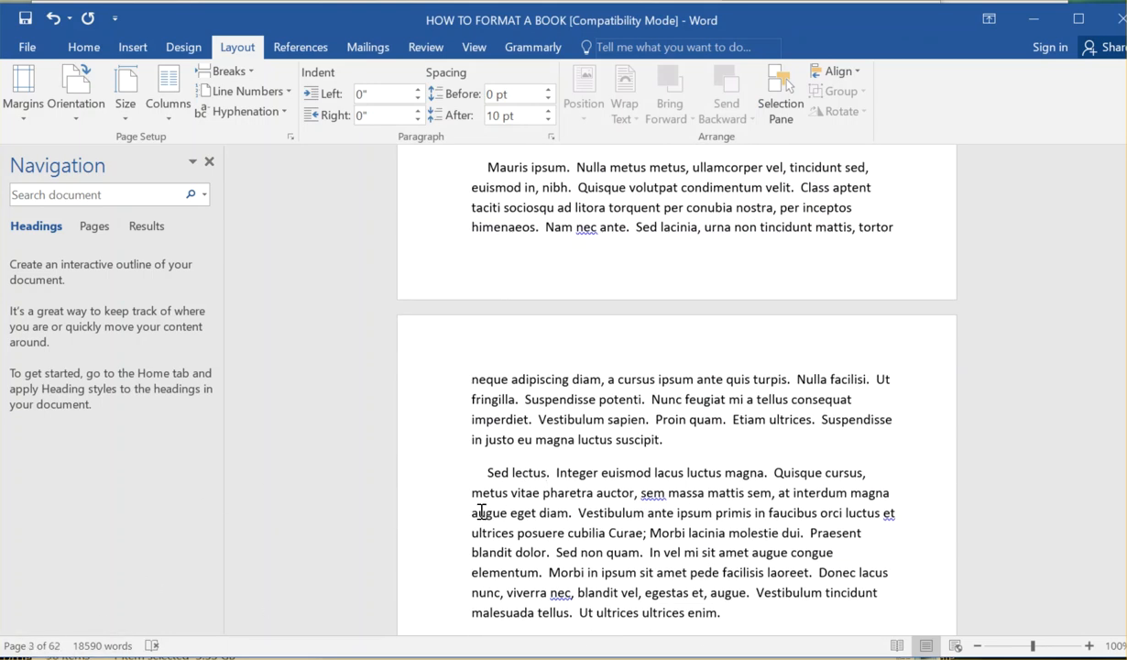
pyautogui.scroll(-4, 591, 402)
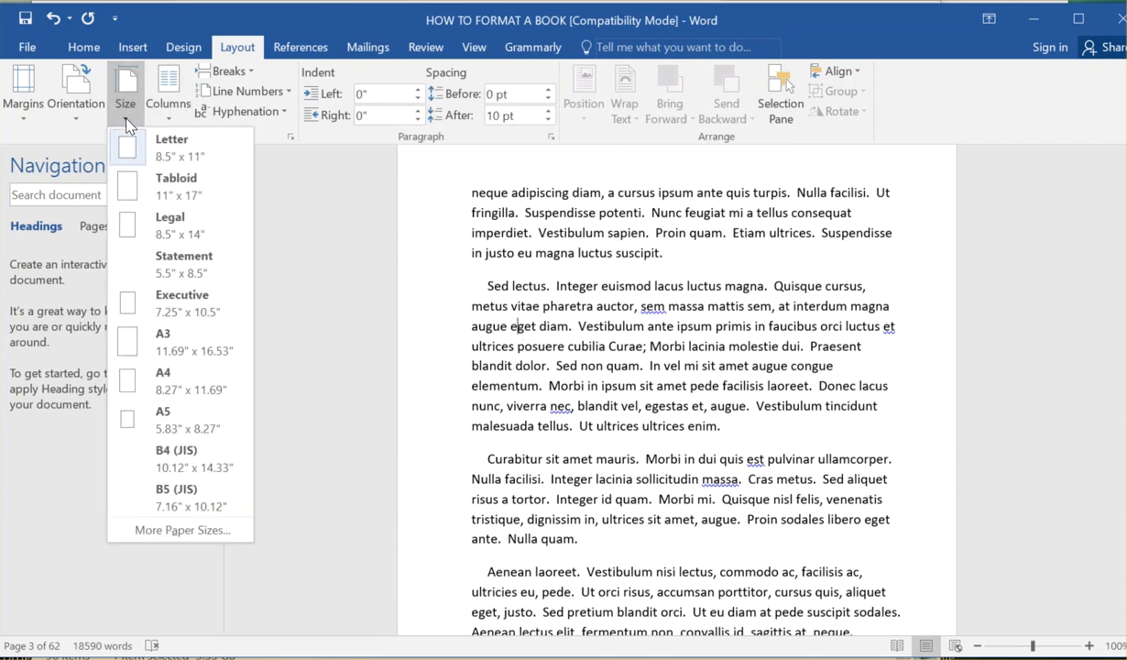
pyautogui.click(187, 531)
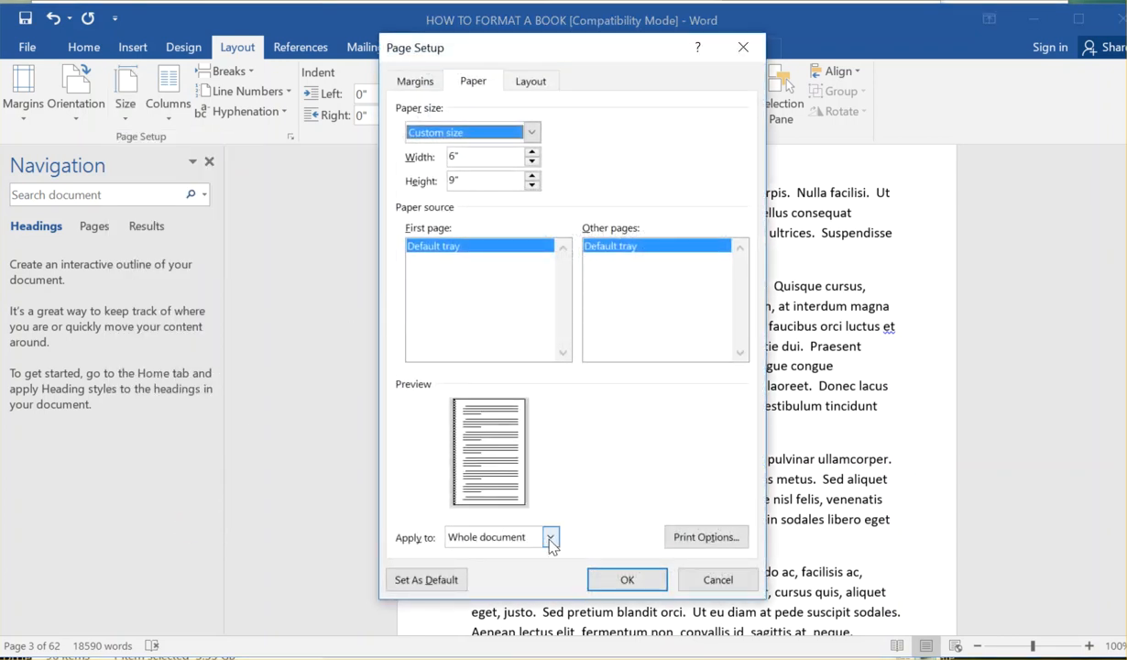
pyautogui.click(626, 577)
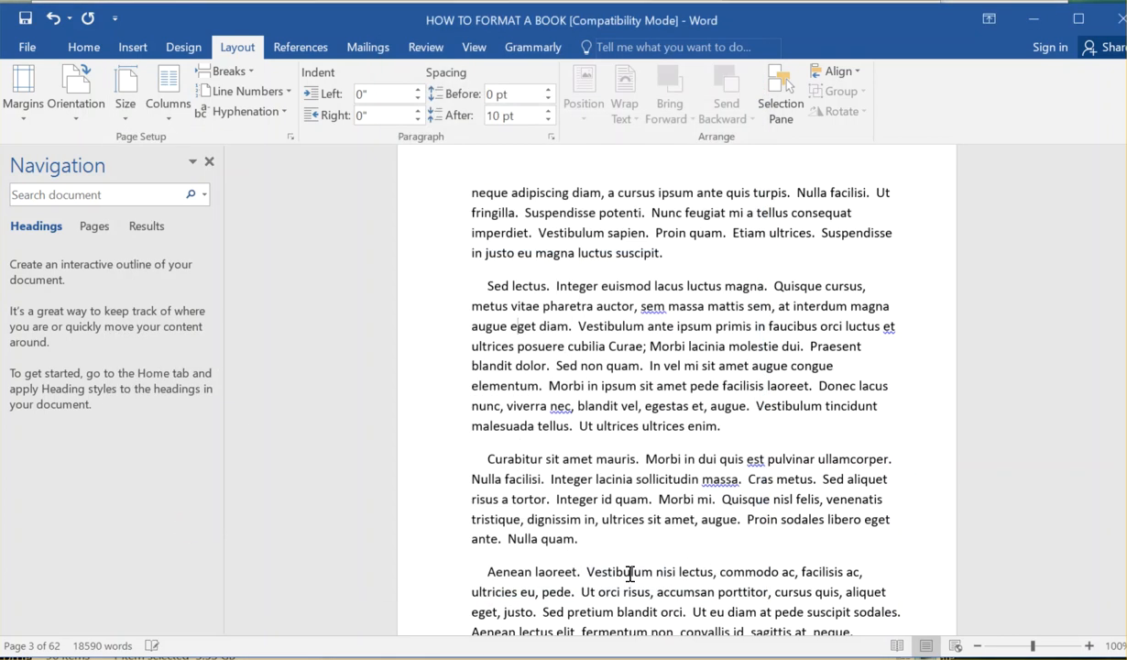
# Look over the preset paper sizes and the margin presets, including the last custom setting
pyautogui.click(129, 102)
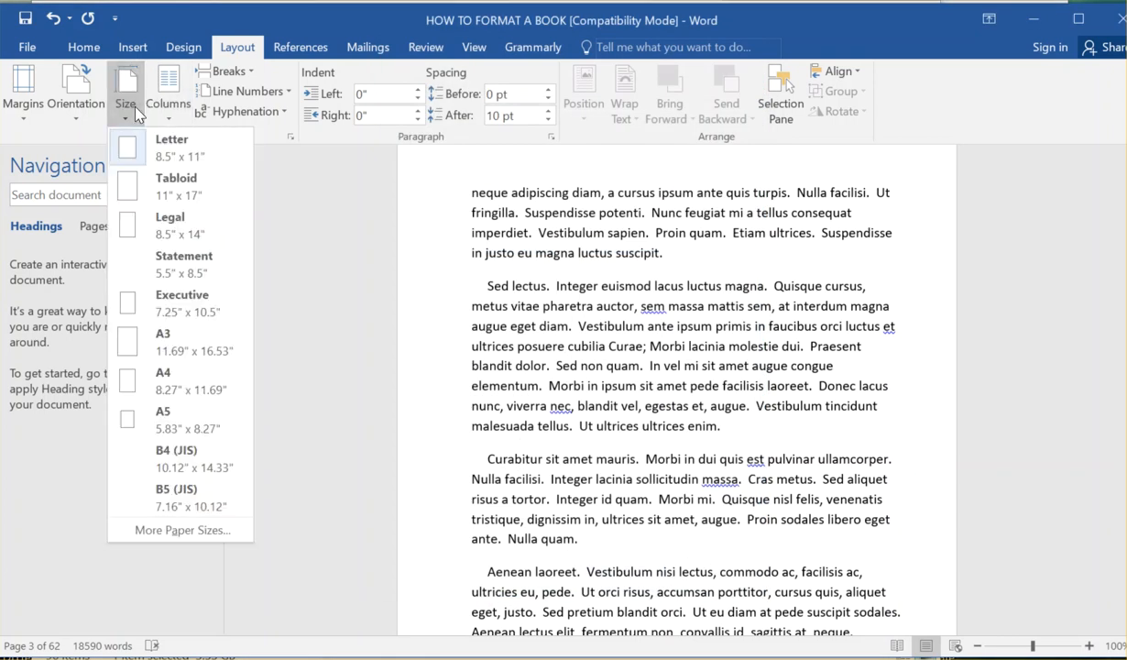
pyautogui.click(181, 47)
pyautogui.click(238, 46)
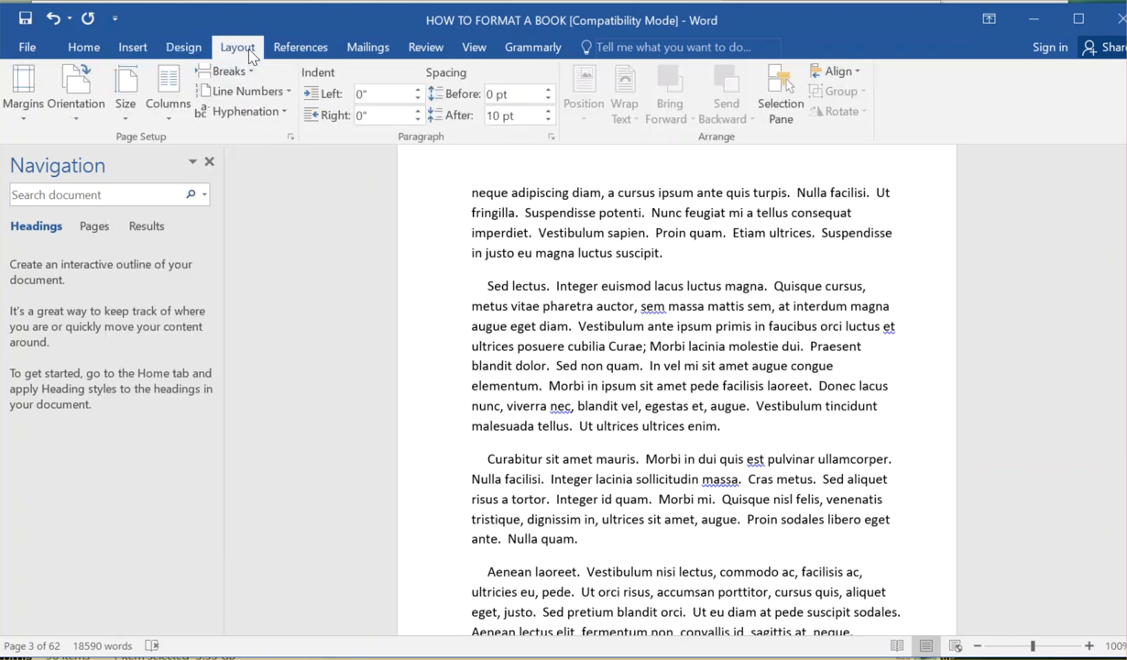
pyautogui.click(131, 117)
pyautogui.click(27, 121)
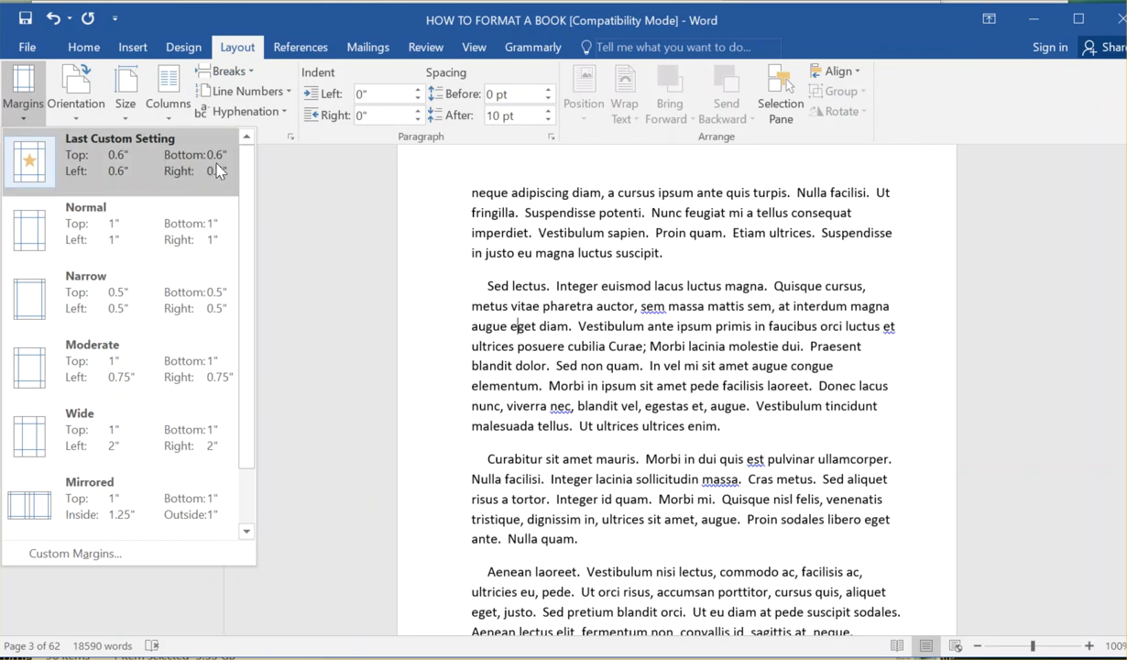
pyautogui.click(554, 315)
# Switch the document view to show multiple pages side by side
pyautogui.scroll(4, 850, 394)
pyautogui.scroll(10, 911, 276)
pyautogui.scroll(-10, 762, 304)
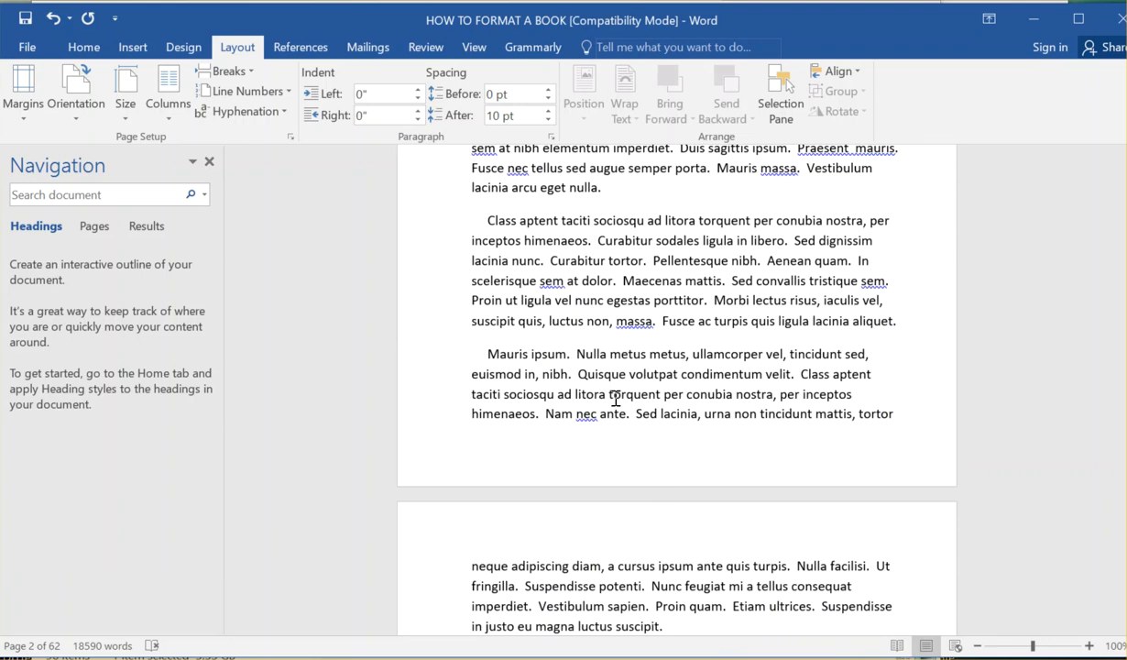
pyautogui.scroll(-4, 615, 396)
pyautogui.scroll(-3, 616, 396)
pyautogui.scroll(6, 513, 303)
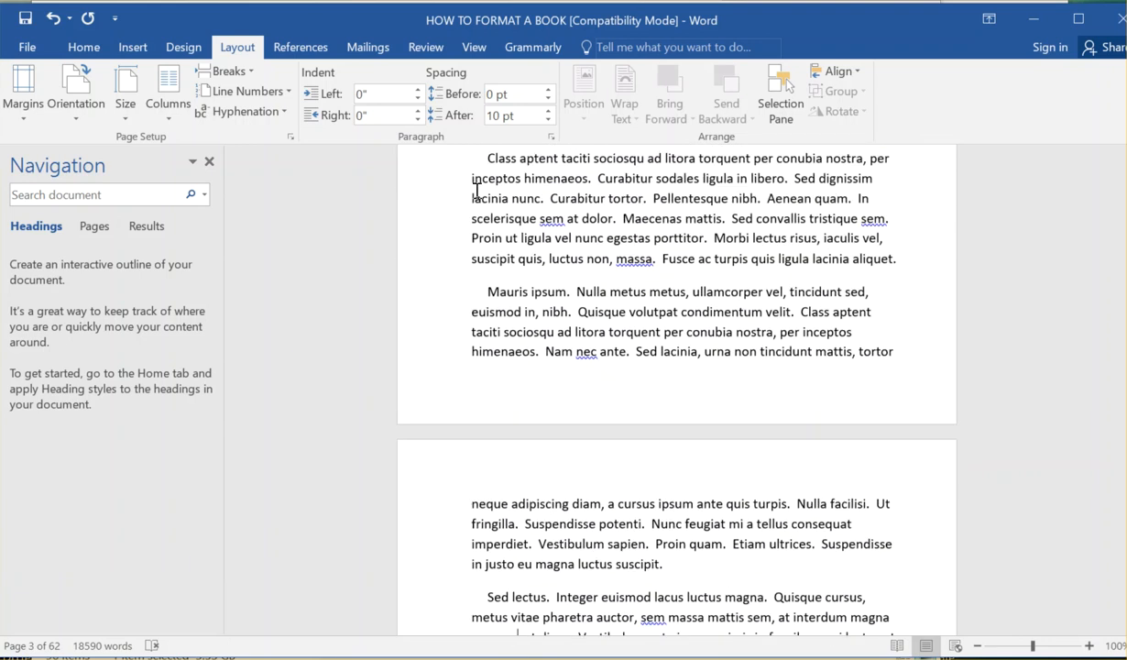
pyautogui.click(473, 48)
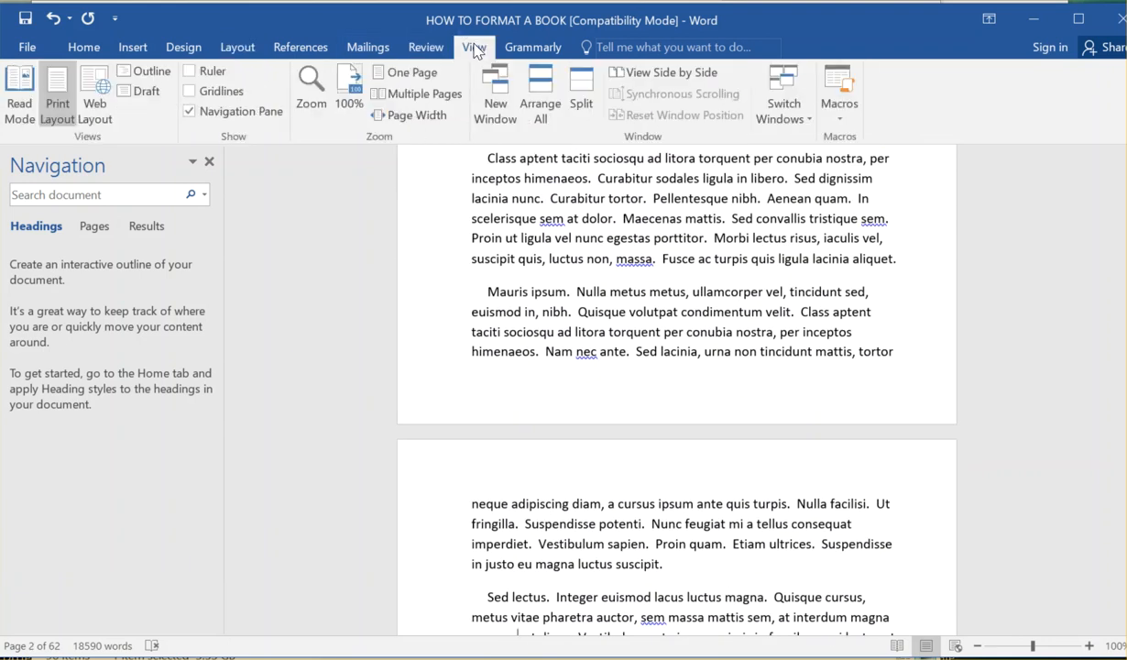
pyautogui.click(416, 95)
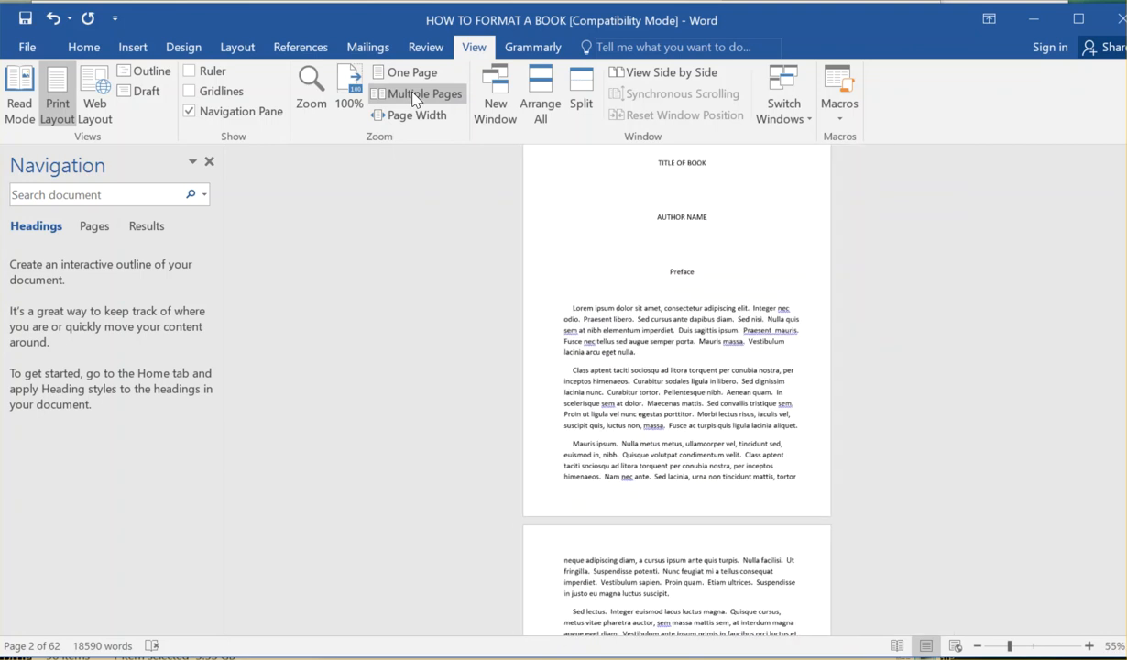
# Justify all paragraphs on the page starting with "Duis sagittis ipsum", just before Chapter One
pyautogui.scroll(2, 696, 351)
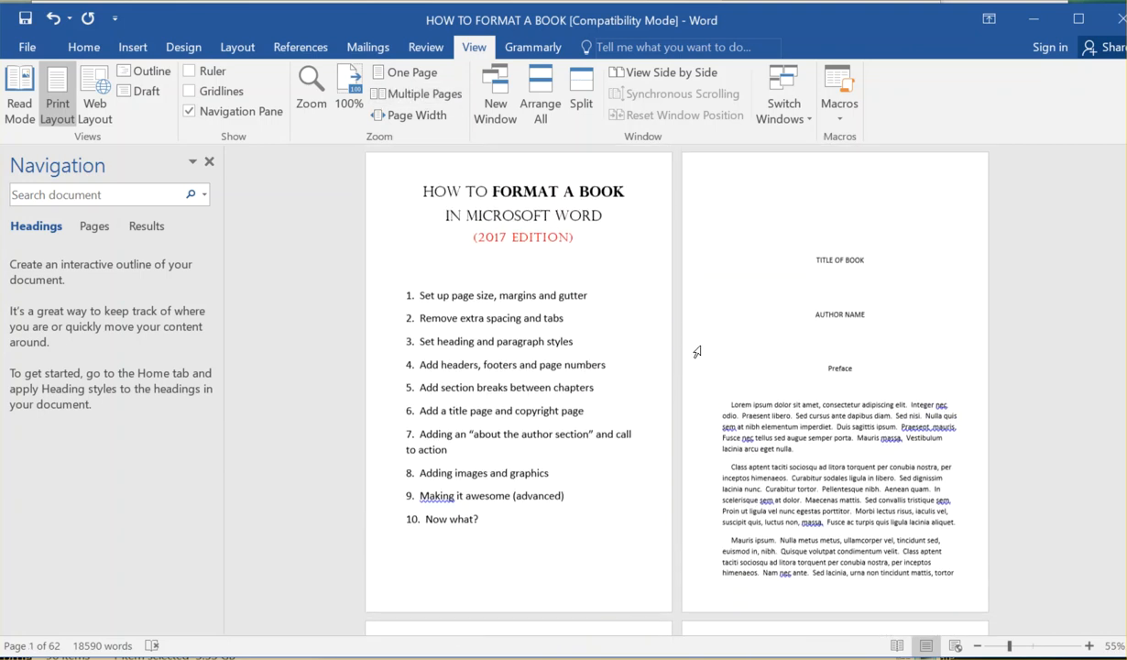
pyautogui.scroll(-5, 632, 328)
pyautogui.scroll(-3, 629, 330)
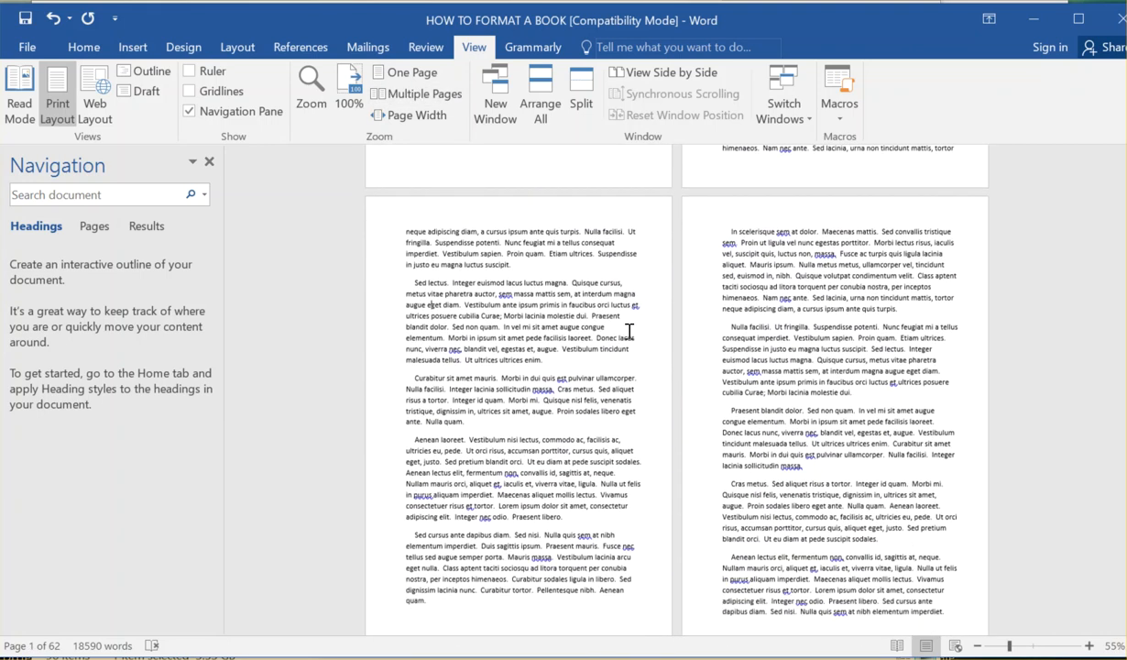
pyautogui.scroll(-10, 689, 372)
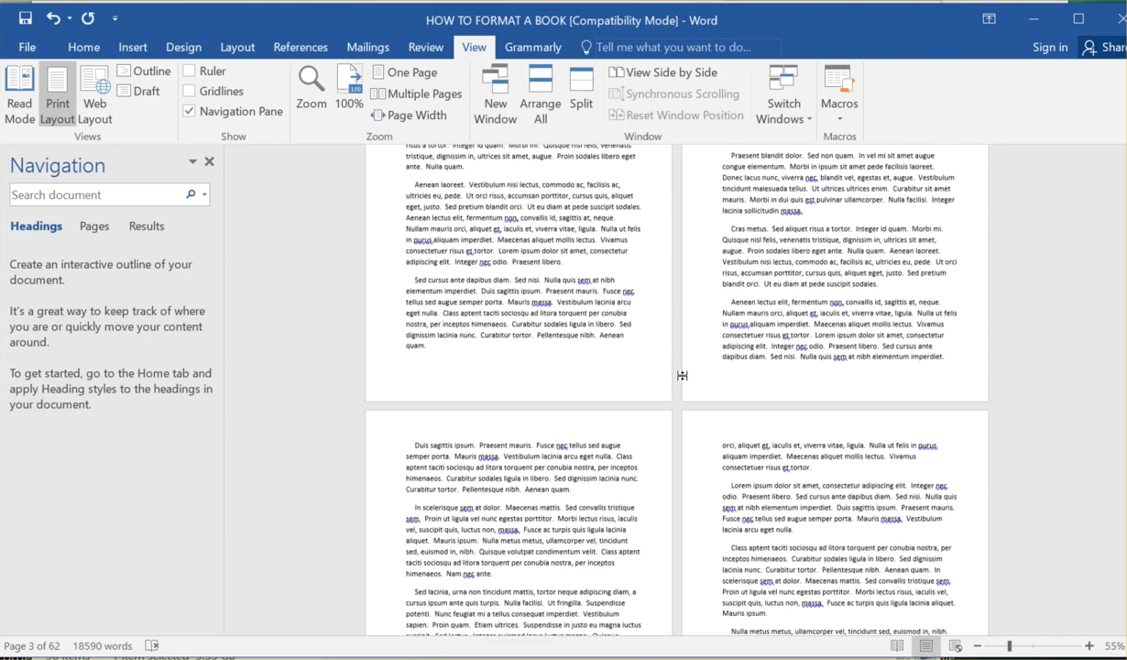
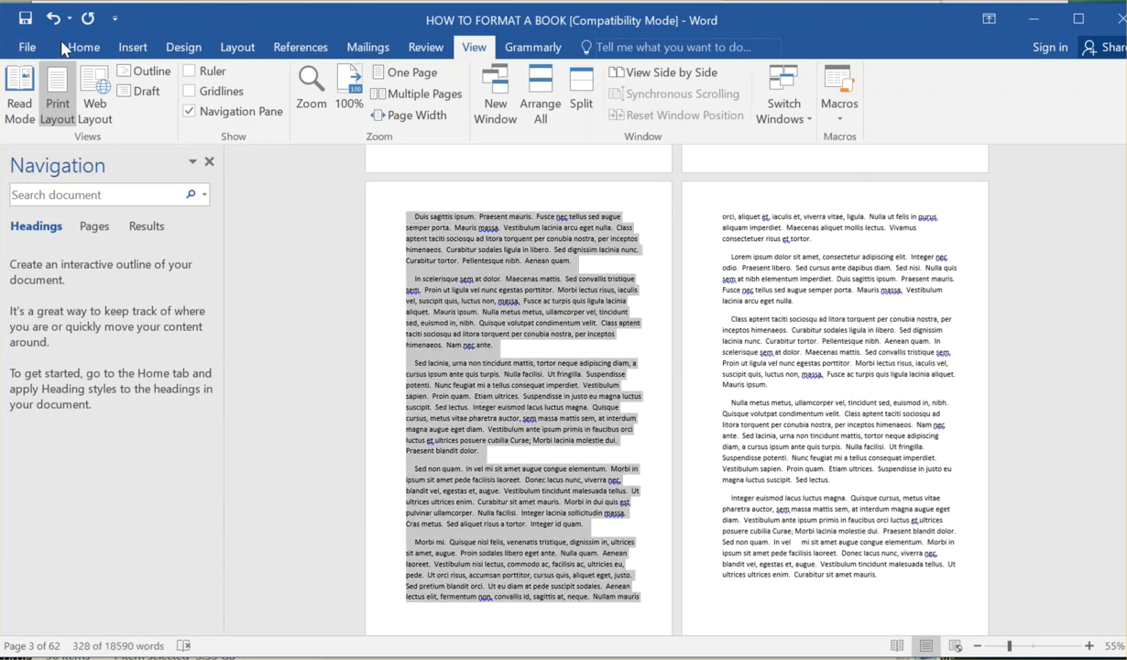
pyautogui.click(83, 47)
pyautogui.click(435, 110)
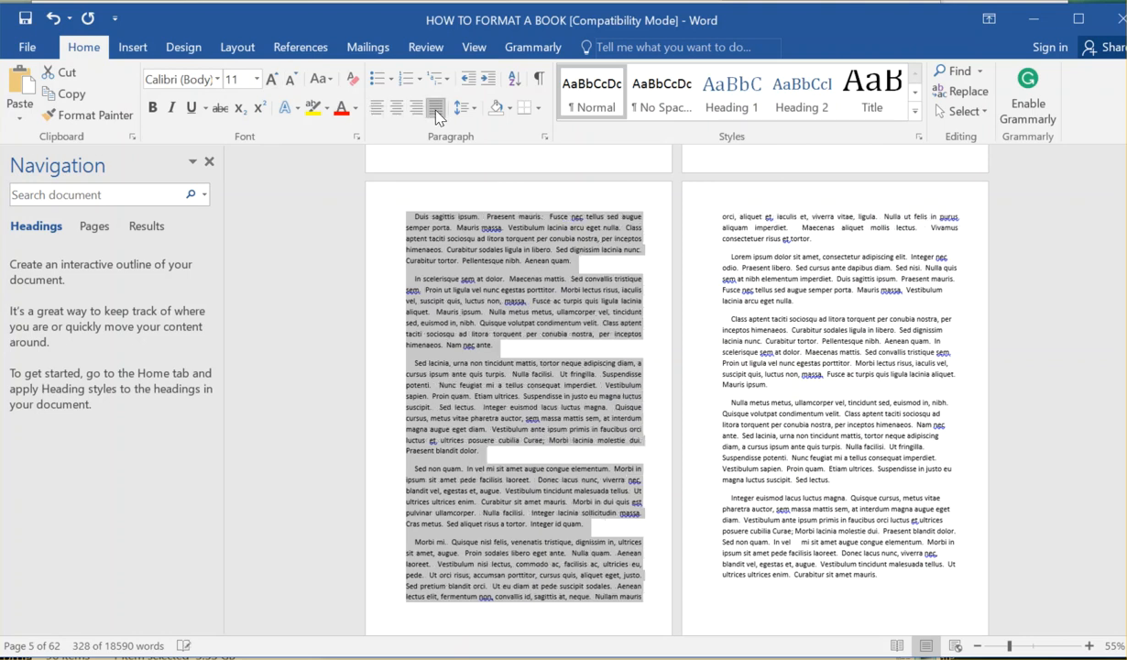
pyautogui.click(515, 277)
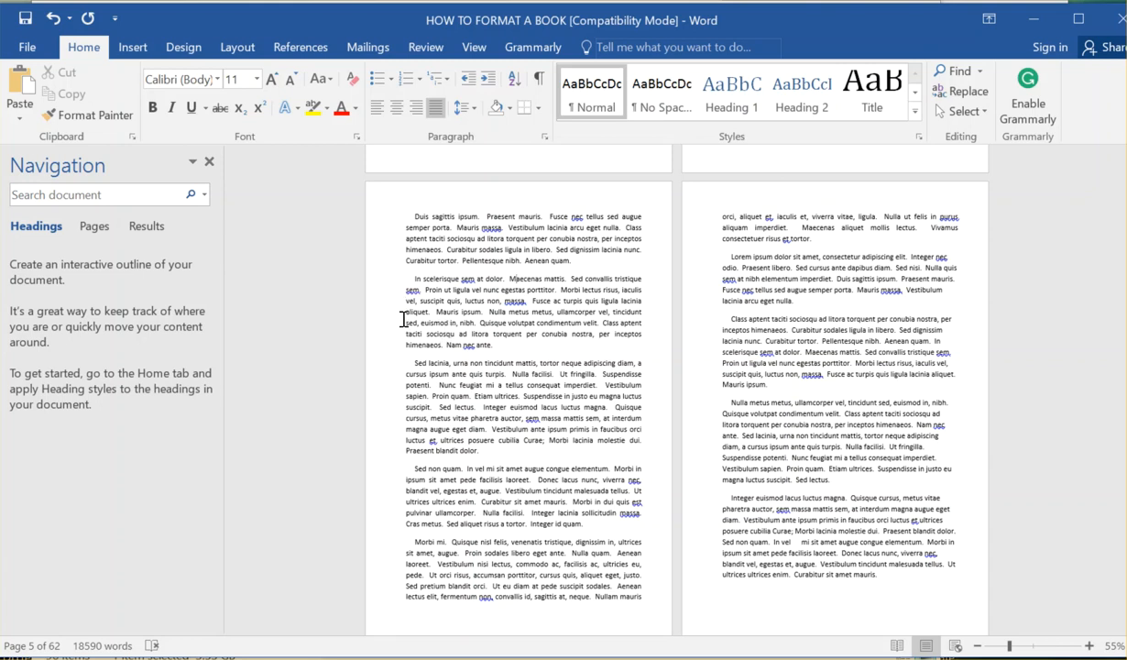
# Compare the justified pages before Chapter One with the left-aligned pages around them
pyautogui.scroll(-10, 508, 353)
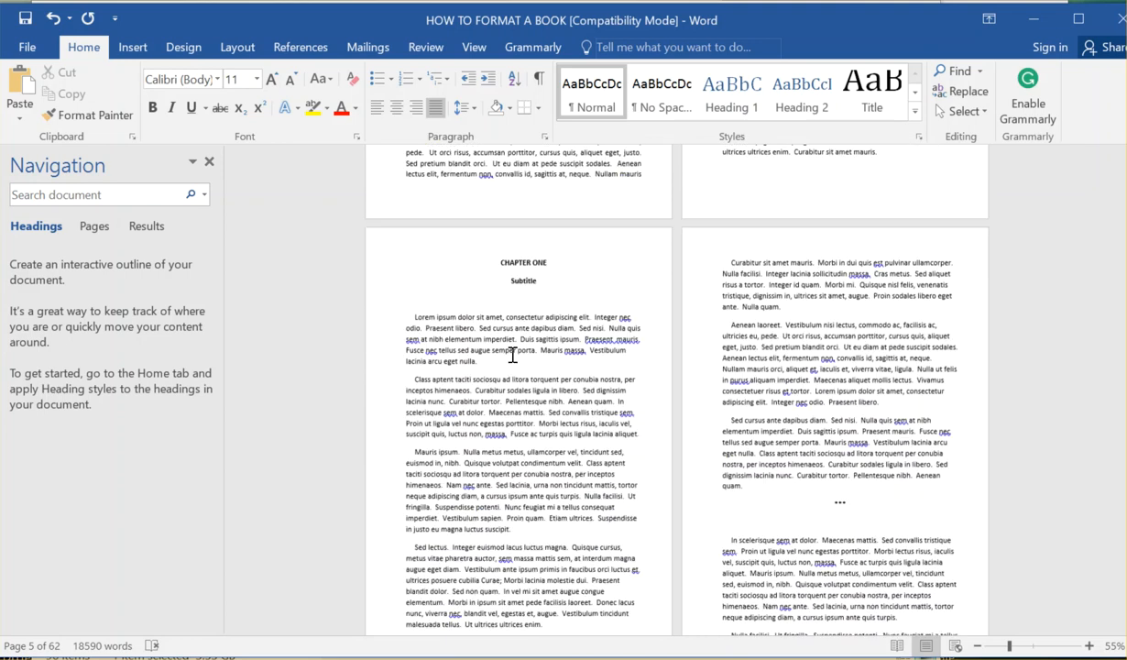
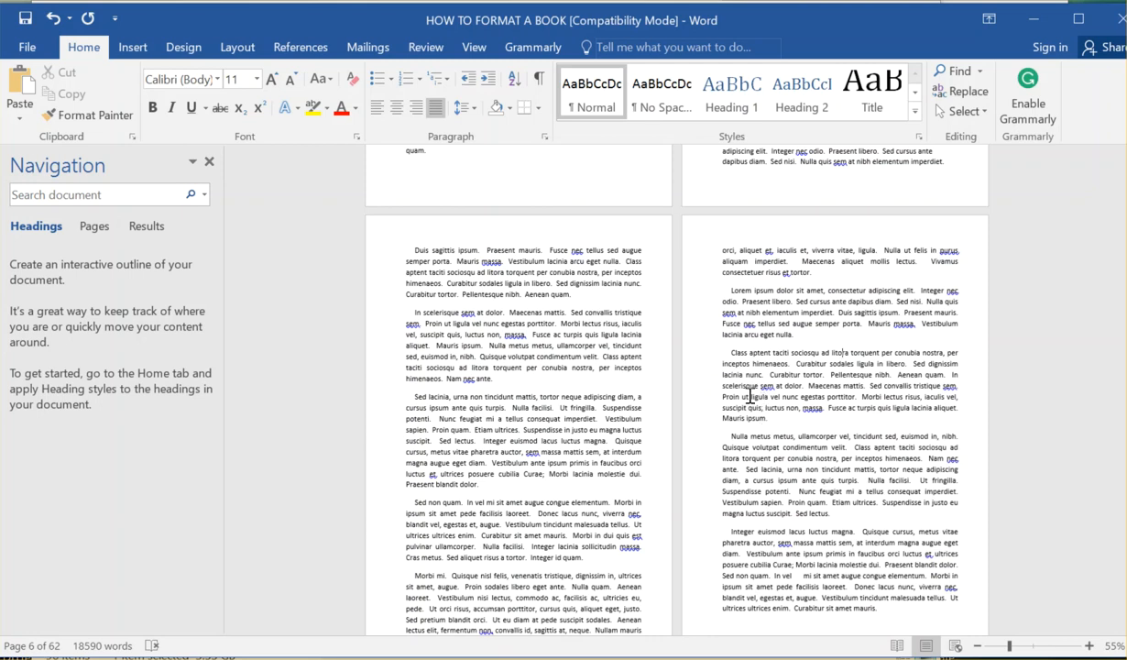
pyautogui.scroll(10, 692, 417)
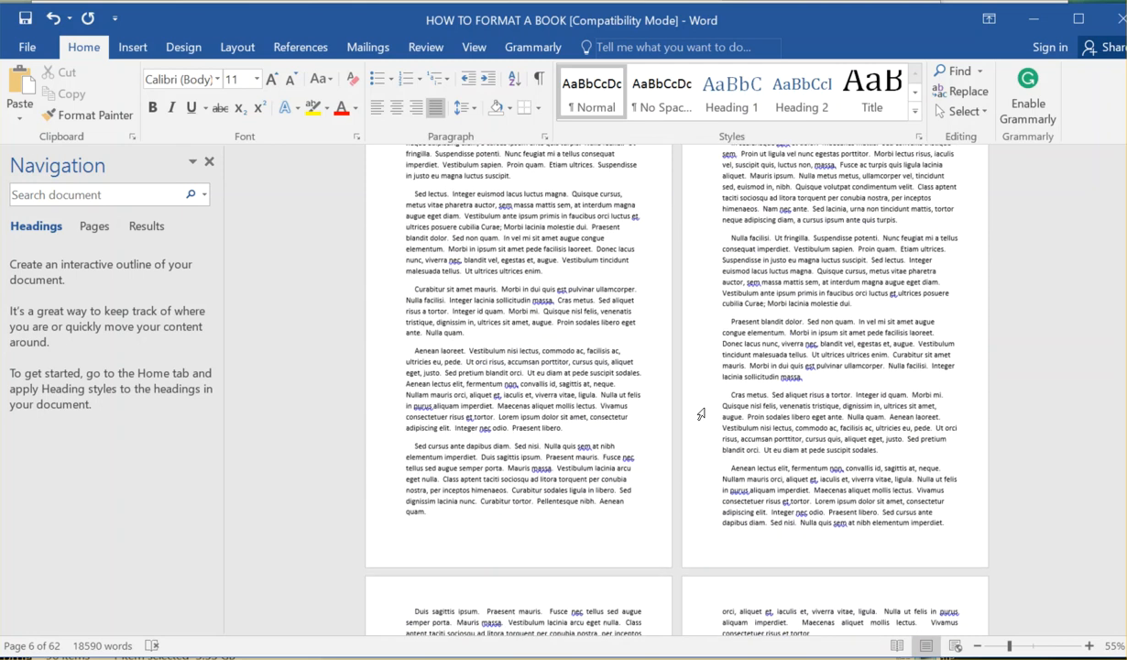
pyautogui.scroll(2, 702, 414)
pyautogui.scroll(-10, 715, 408)
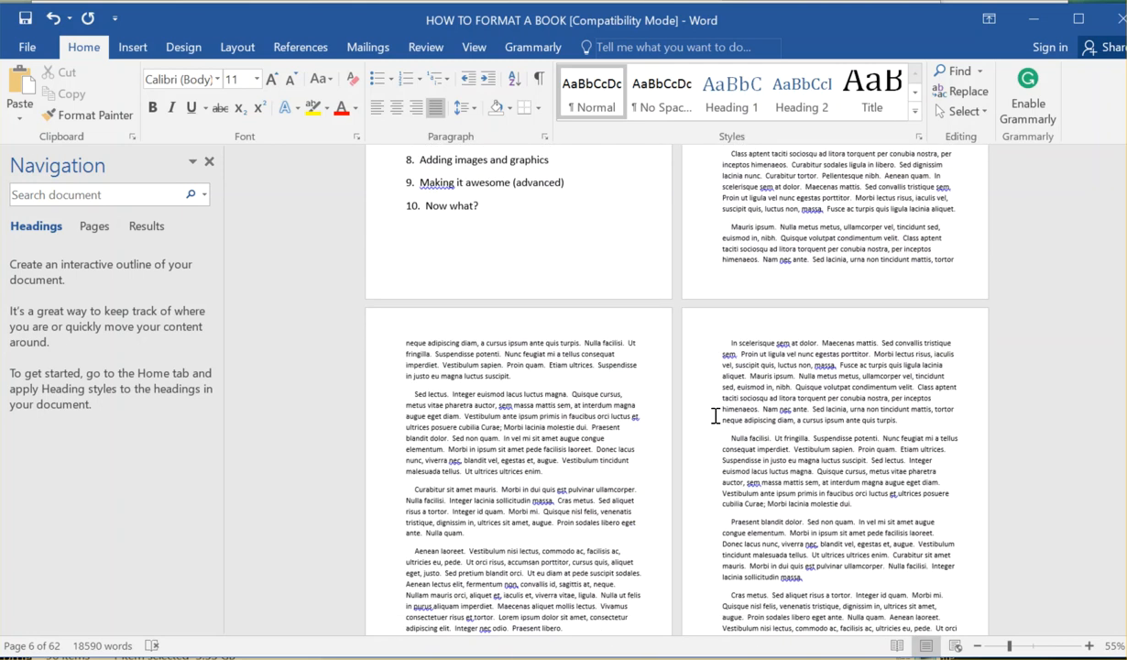
pyautogui.scroll(-1, 786, 408)
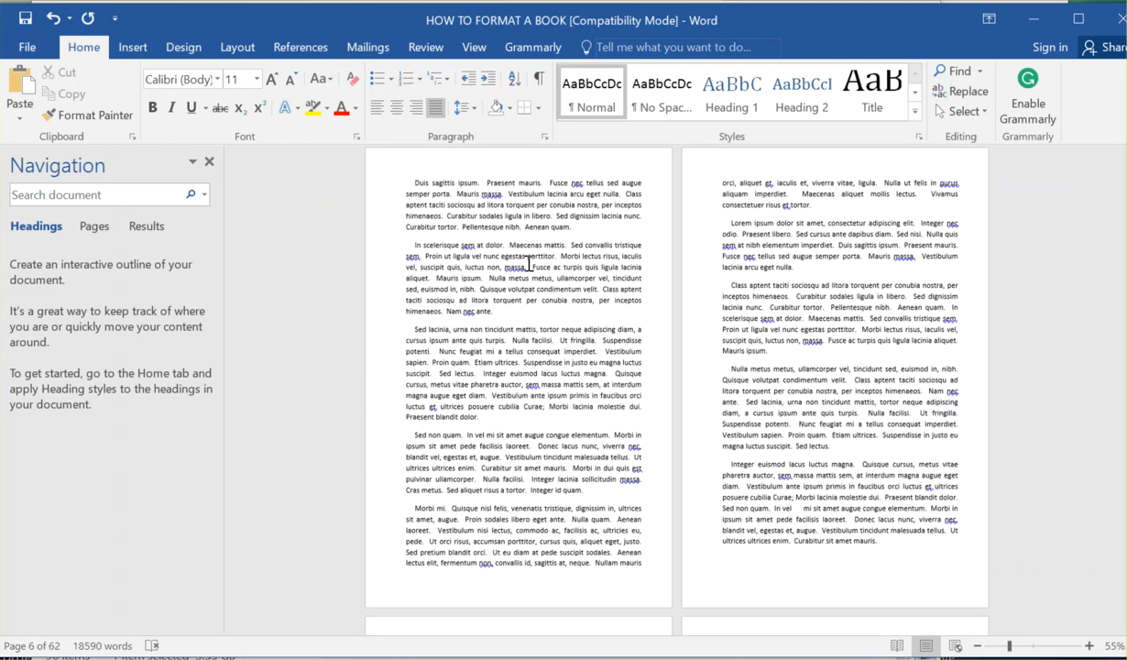